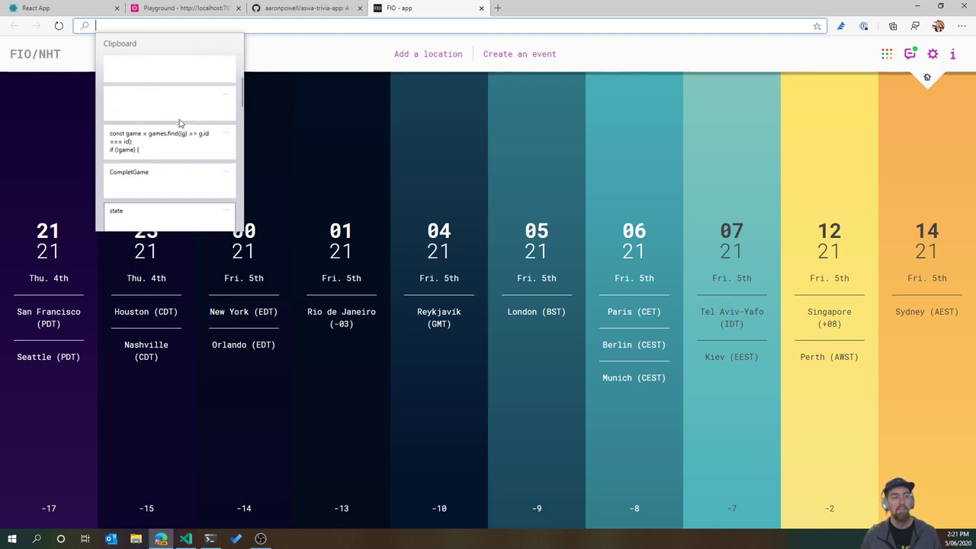
Open the Azure portal through aka.ms/publicportal in a new browser tab and sign in with the Microsoft work account.
{"action": "key", "text": "Escape"}
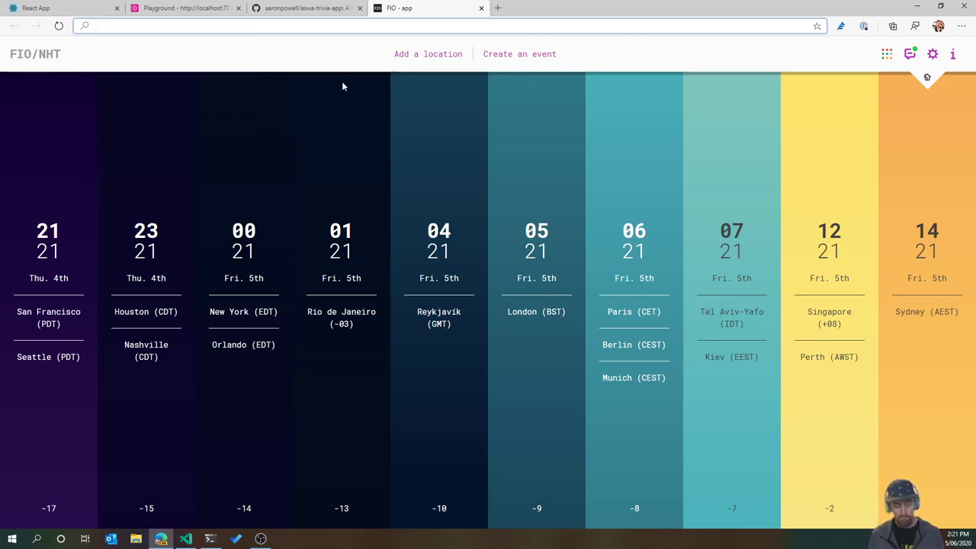
{"action": "key", "text": "ctrl+w"}
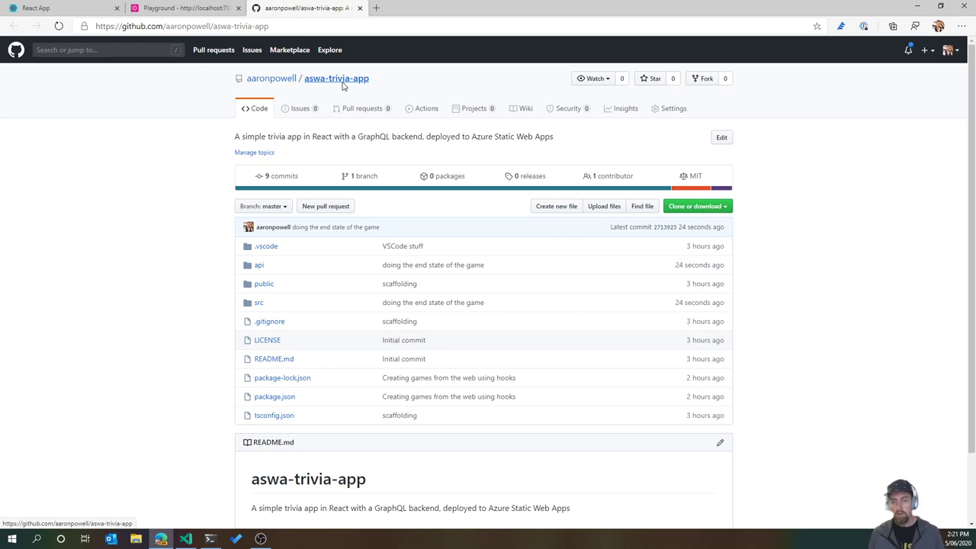
{"action": "key", "text": "ctrl+t"}
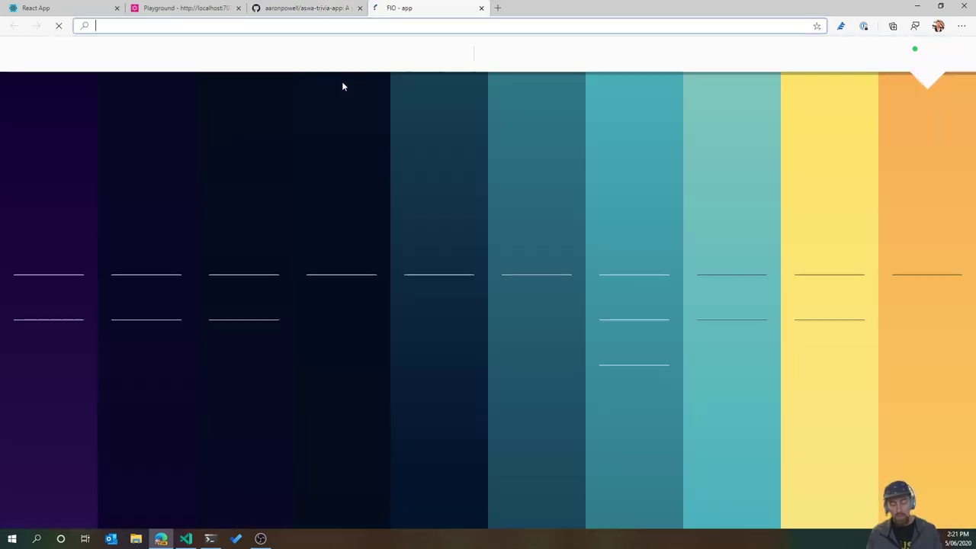
{"action": "type", "text": "aka"}
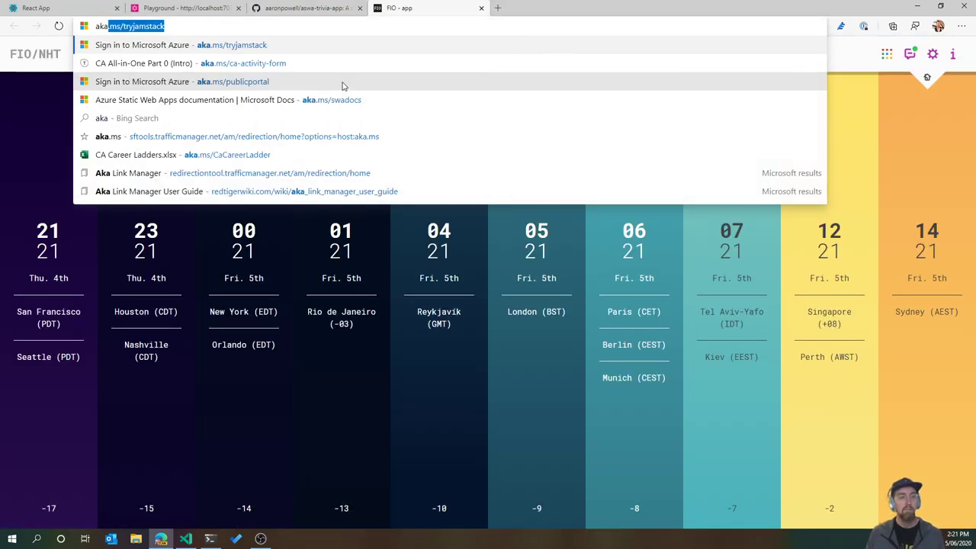
{"action": "key", "text": "Down"}
{"action": "key", "text": "Down"}
{"action": "key", "text": "Return"}
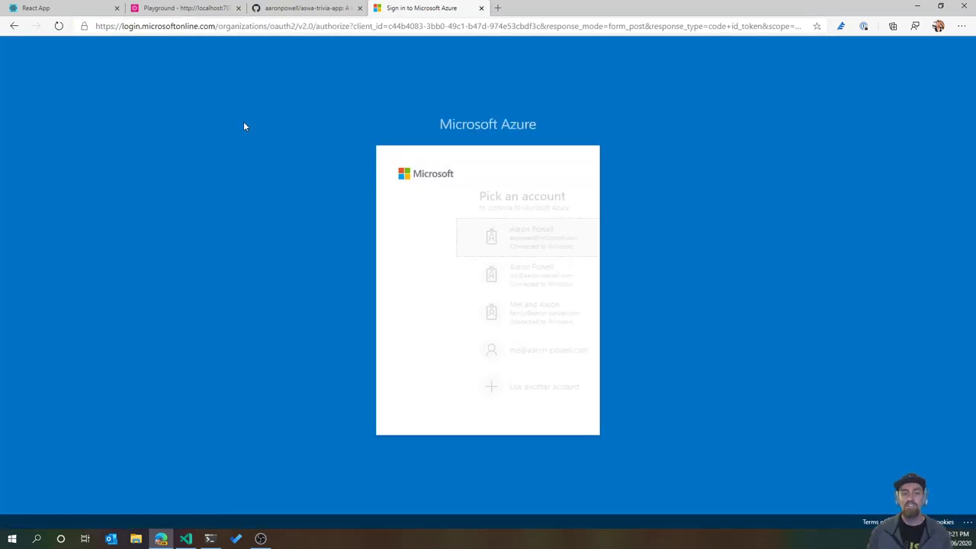
{"action": "left_click", "coordinate": [441, 242]}
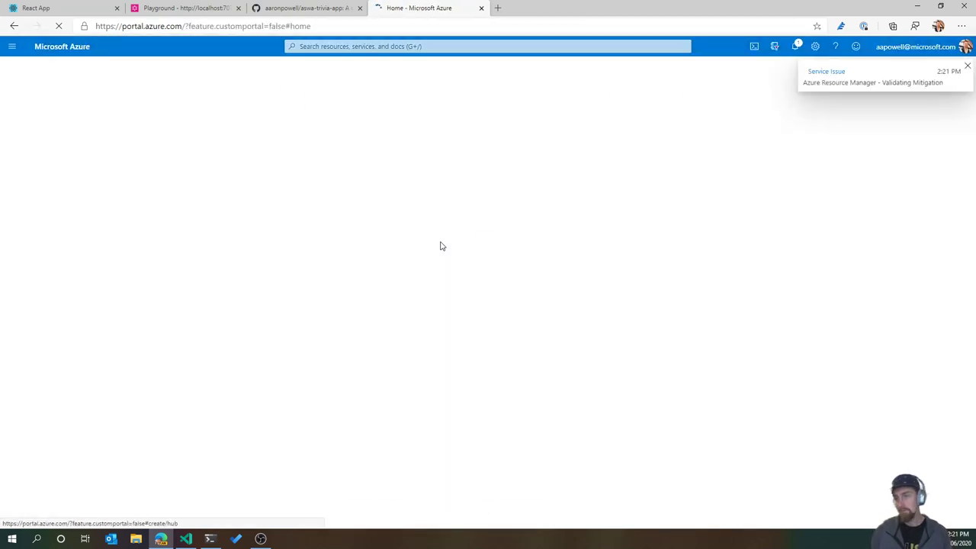
Dismiss the service issue notification and start creating a new resource in Static Web Apps (Preview).
{"action": "left_click", "coordinate": [967, 67]}
{"action": "left_click", "coordinate": [283, 121]}
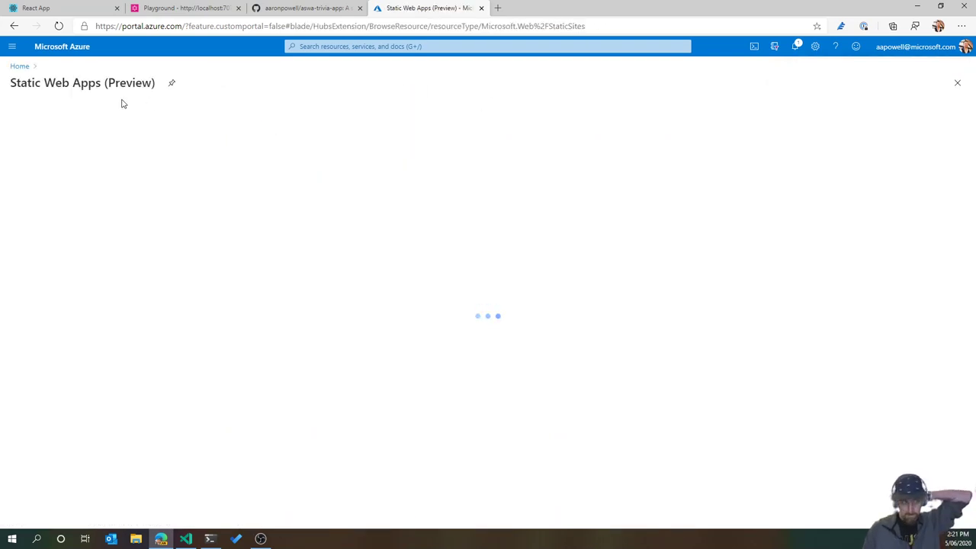
{"action": "left_click", "coordinate": [29, 112]}
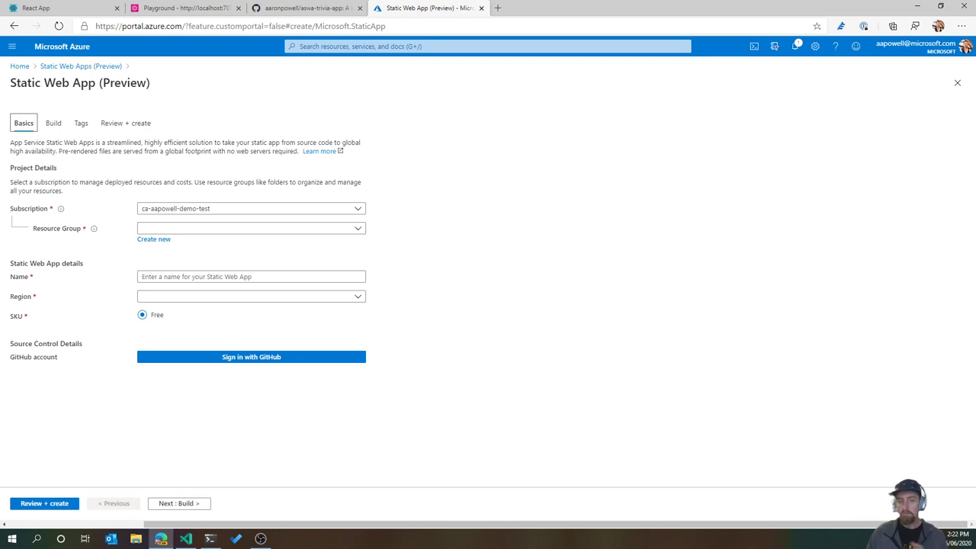
{"action": "key", "text": "alt+Tab"}
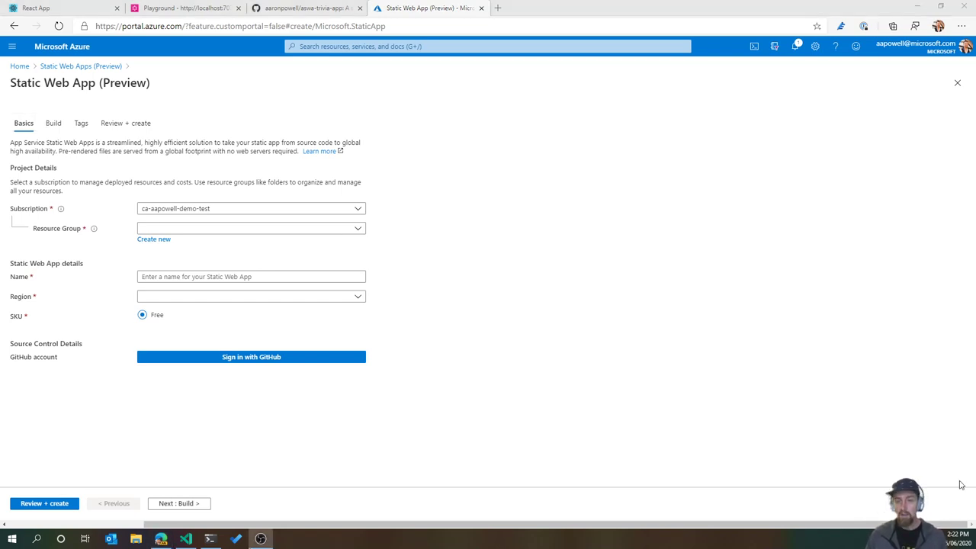
{"action": "key", "text": "ctrl+t"}
{"action": "type", "text": "a"}
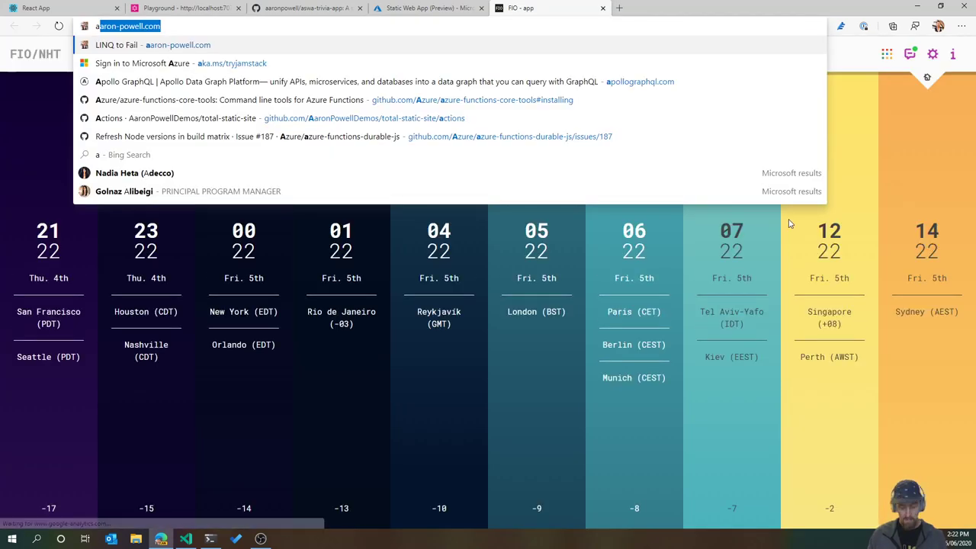
{"action": "type", "text": "ka.ms/swaa"}
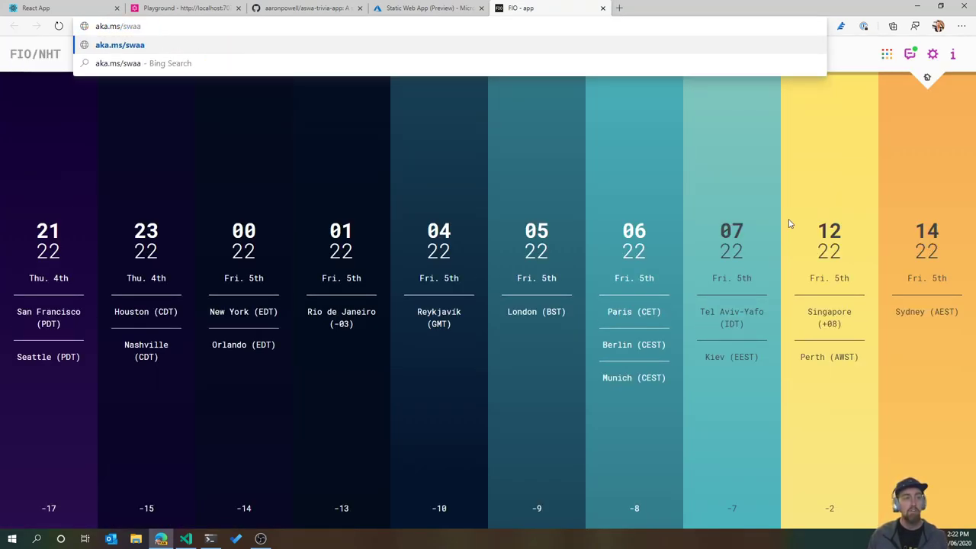
{"action": "key", "text": "BackSpace"}
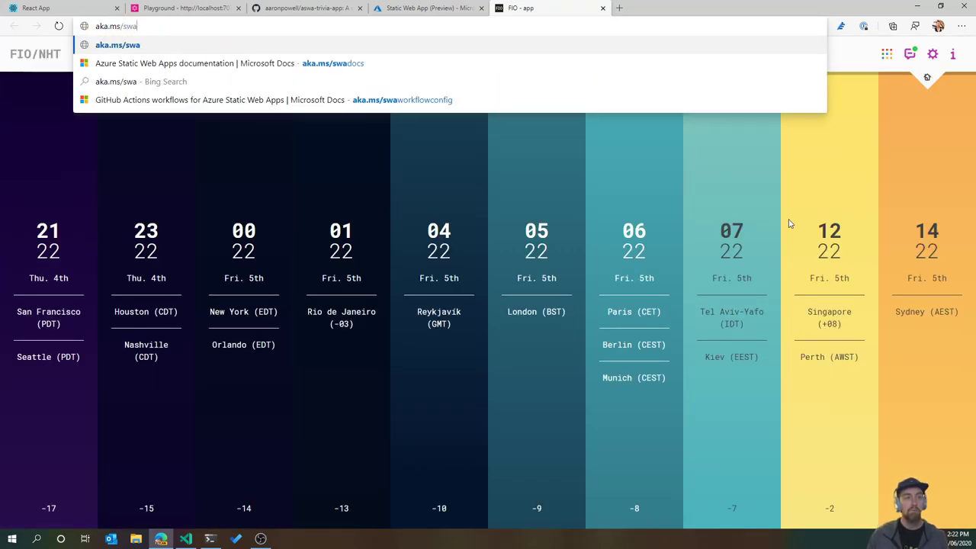
{"action": "key", "text": "Down"}
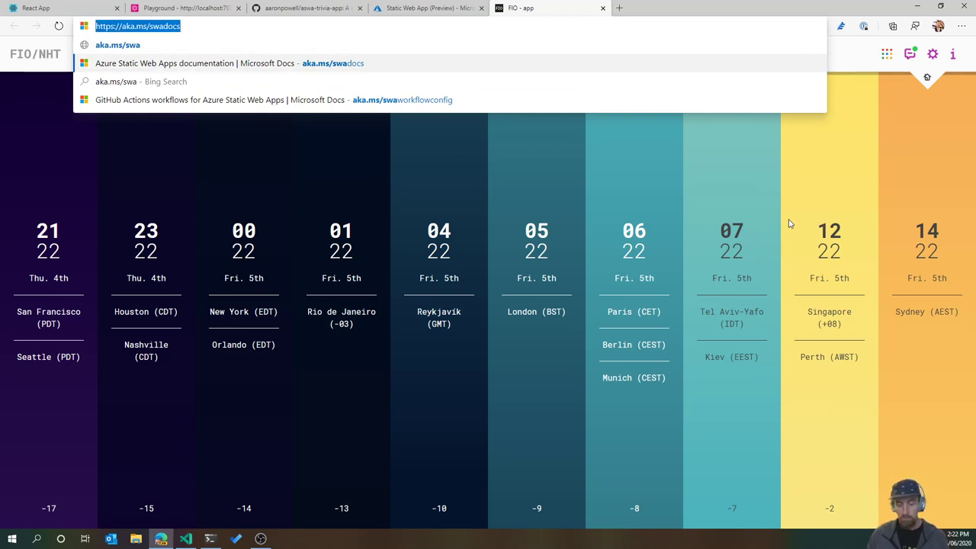
{"action": "type", "text": "w"}
{"action": "key", "text": "ctrl+w"}
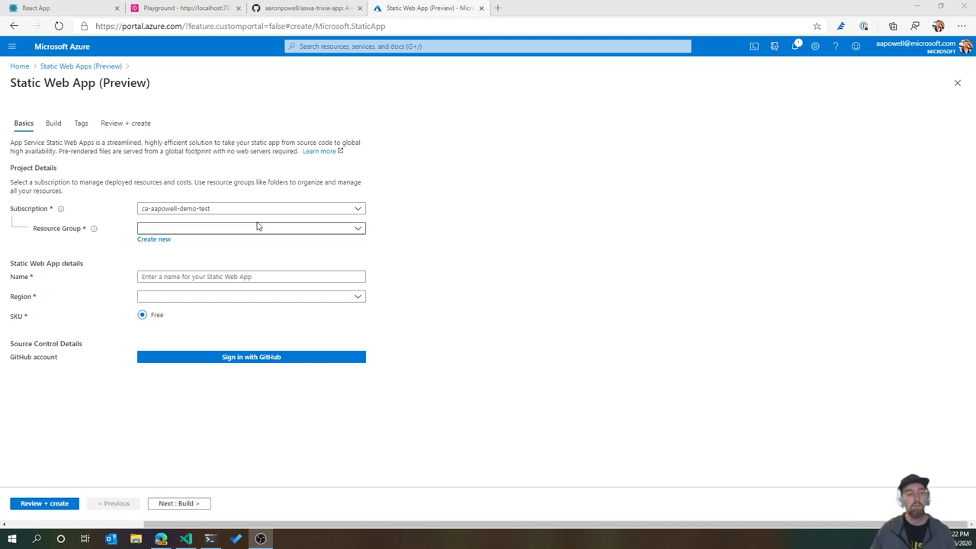
Create a new resource group for the app, named with the account alias followed by "-aswa-trivia-app".
{"action": "left_click", "coordinate": [146, 241]}
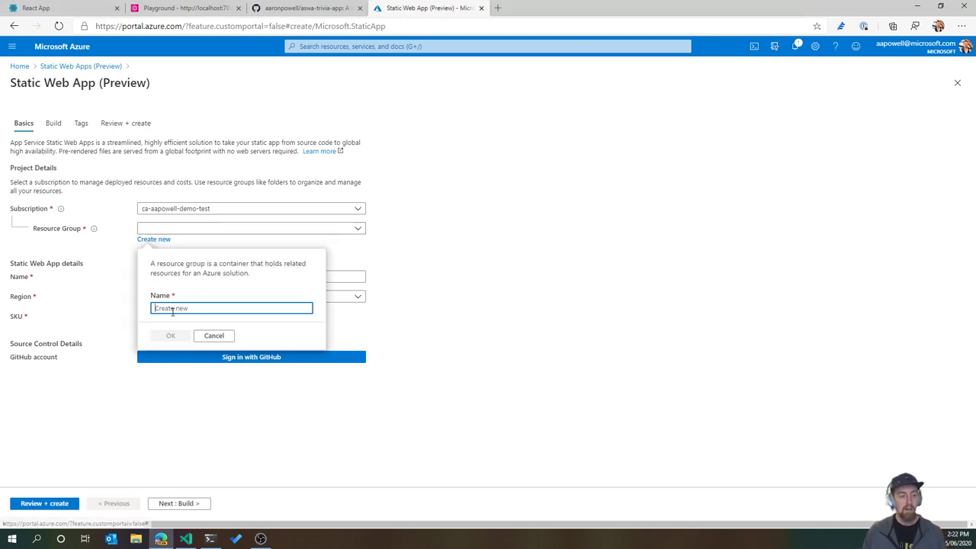
{"action": "type", "text": "aapowell-"}
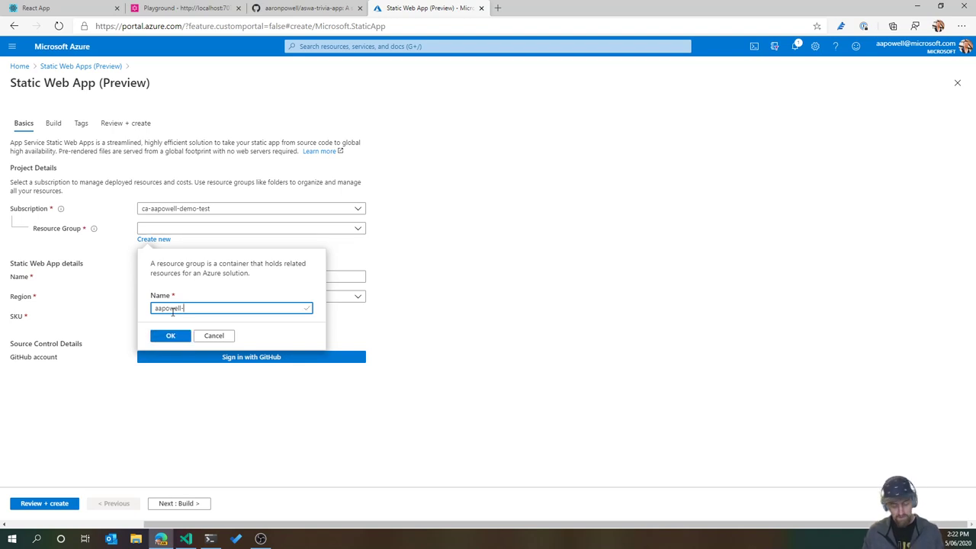
{"action": "type", "text": "as"}
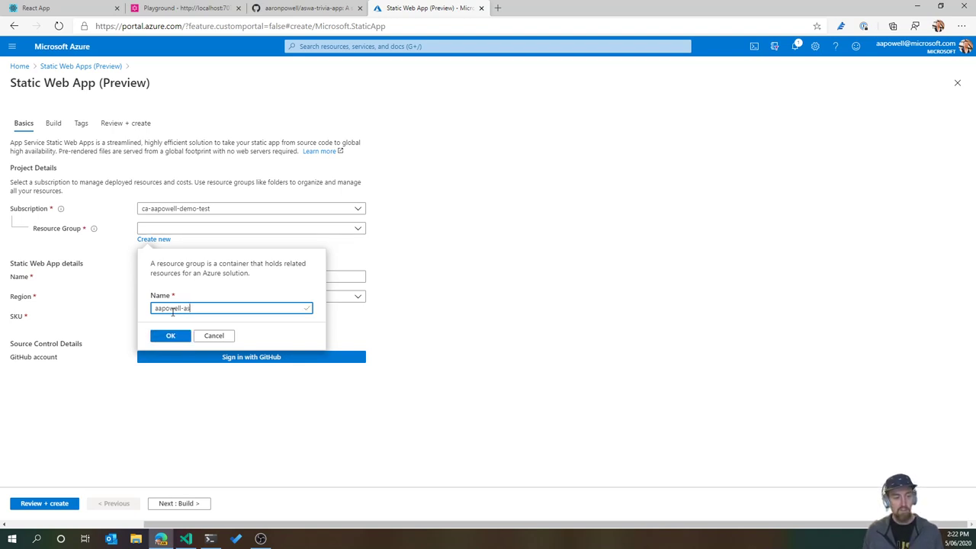
{"action": "type", "text": "wa-trivi"}
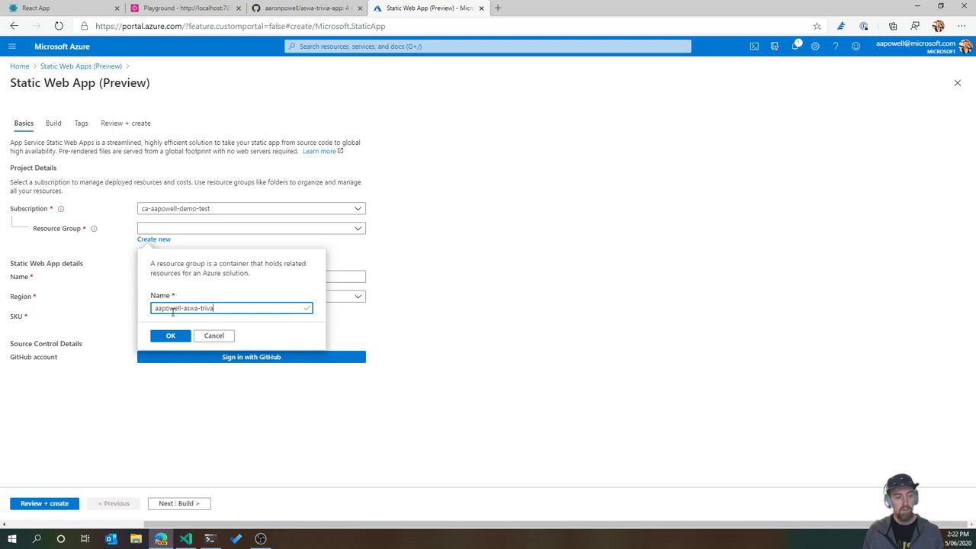
{"action": "type", "text": "a-app"}
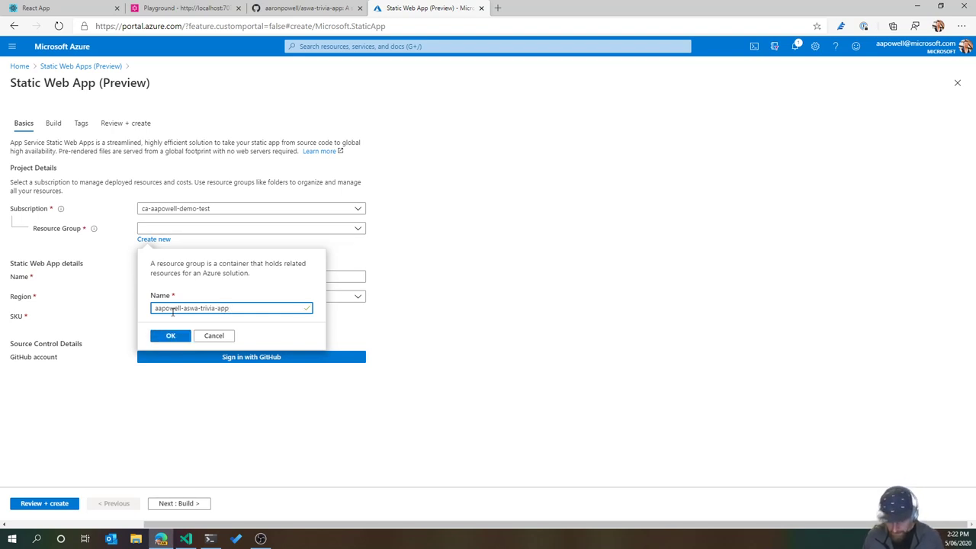
{"action": "left_click", "coordinate": [171, 336]}
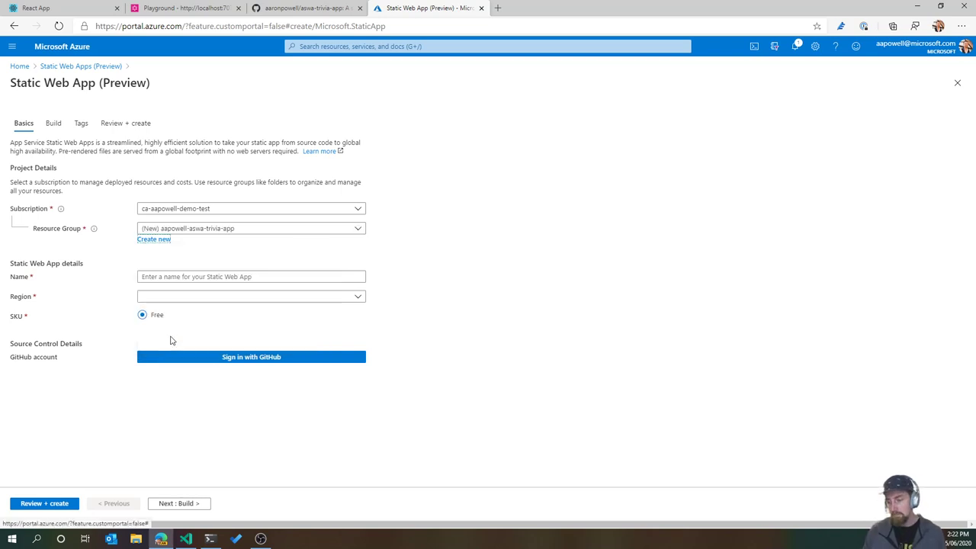
Name the Static Web App twitch-stream-trivia-app and set its region to East Asia.
{"action": "left_click", "coordinate": [279, 276]}
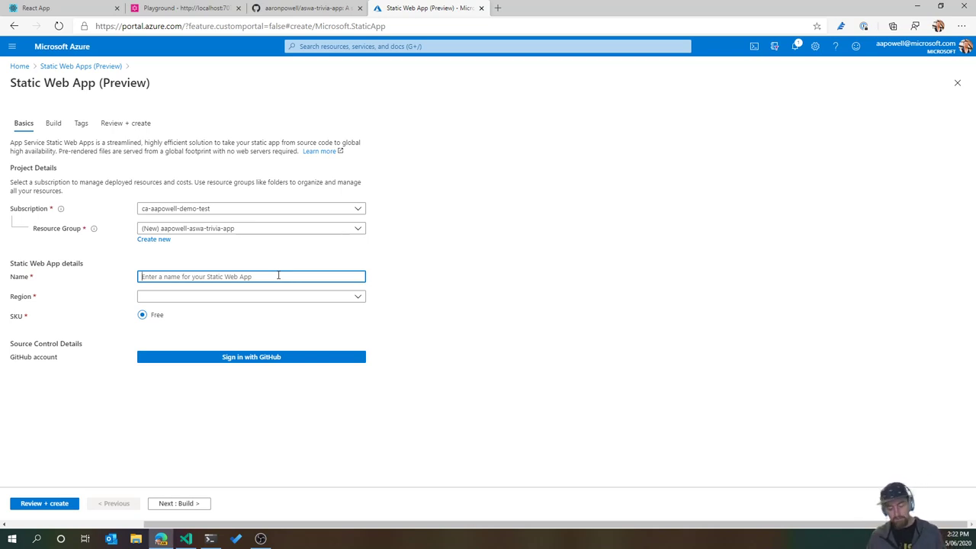
{"action": "type", "text": "tw"}
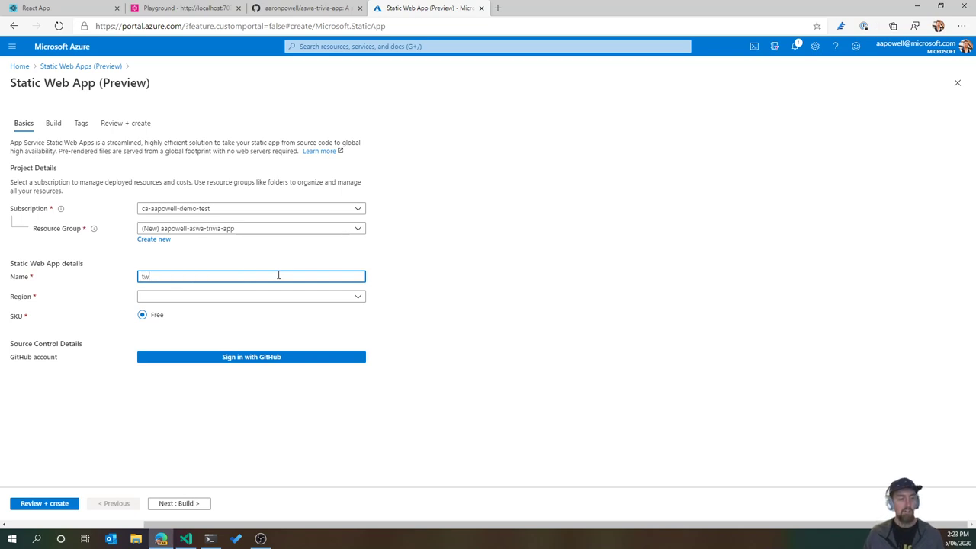
{"action": "type", "text": "itch-stream-"}
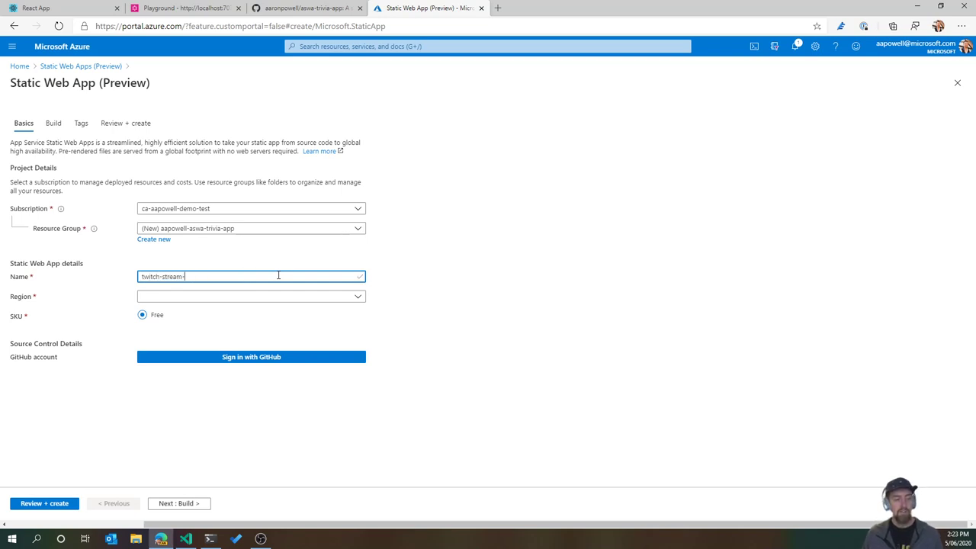
{"action": "type", "text": "trivia-app"}
{"action": "left_click", "coordinate": [263, 298]}
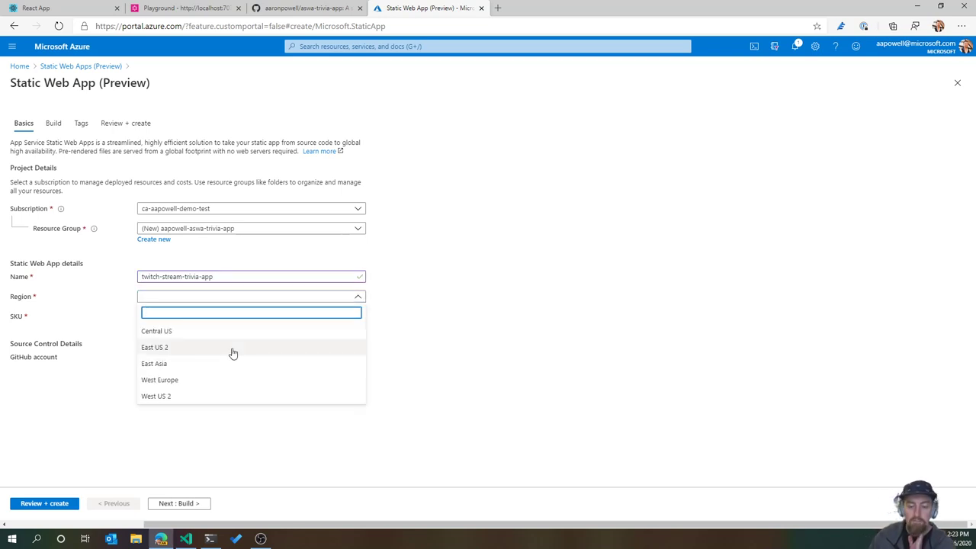
{"action": "left_click", "coordinate": [212, 367]}
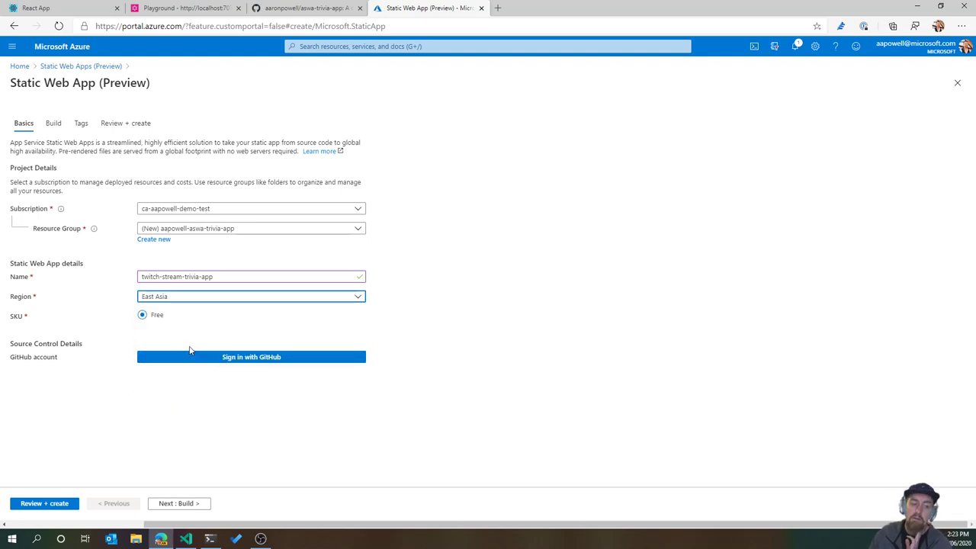
Connect the GitHub account and set the source to the personal organization's aswa-trivia-app repository on the master branch.
{"action": "left_click", "coordinate": [187, 365]}
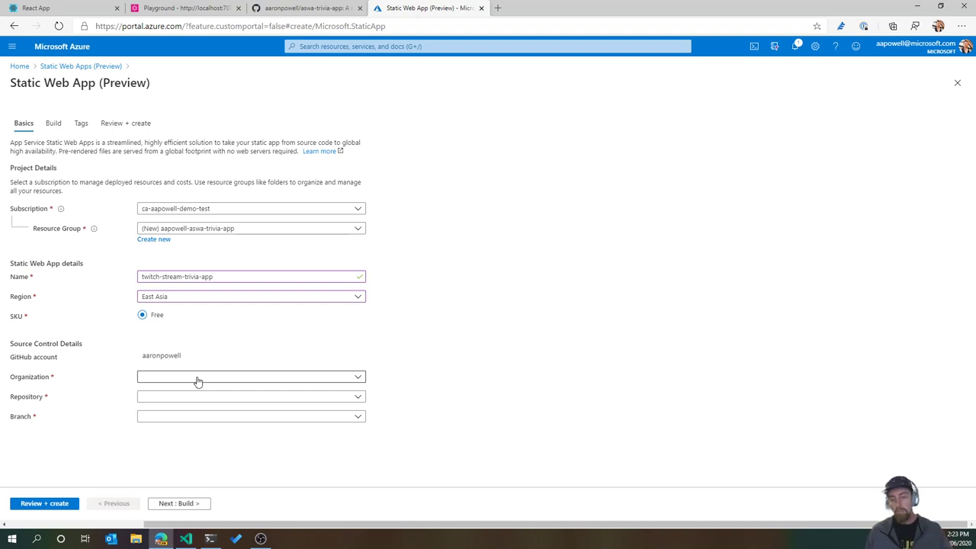
{"action": "left_click", "coordinate": [197, 381]}
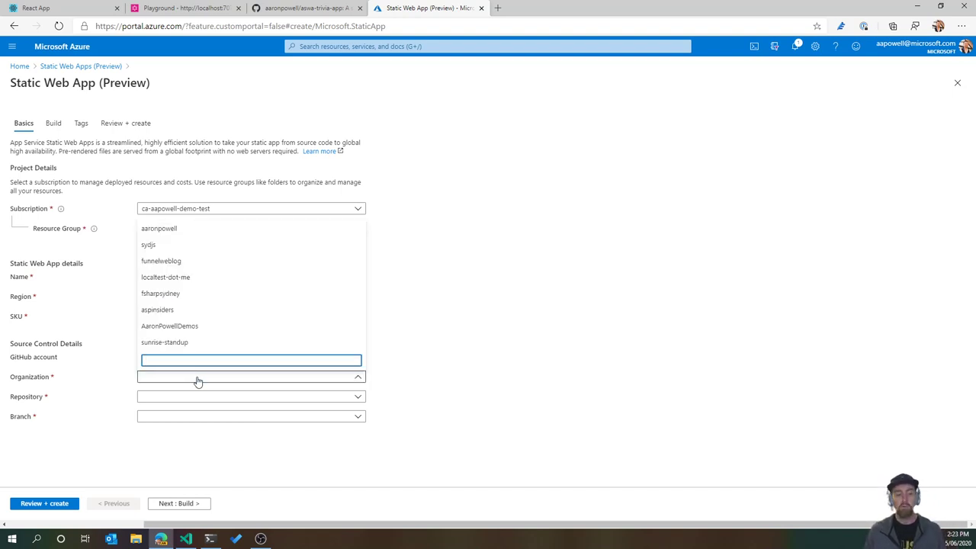
{"action": "left_click", "coordinate": [167, 232]}
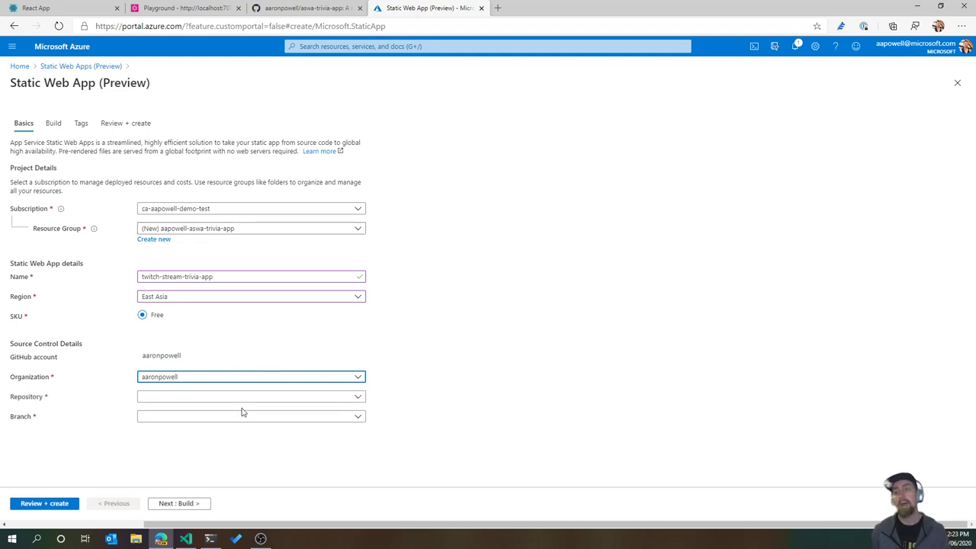
{"action": "left_click", "coordinate": [238, 397]}
{"action": "type", "text": "aswa"}
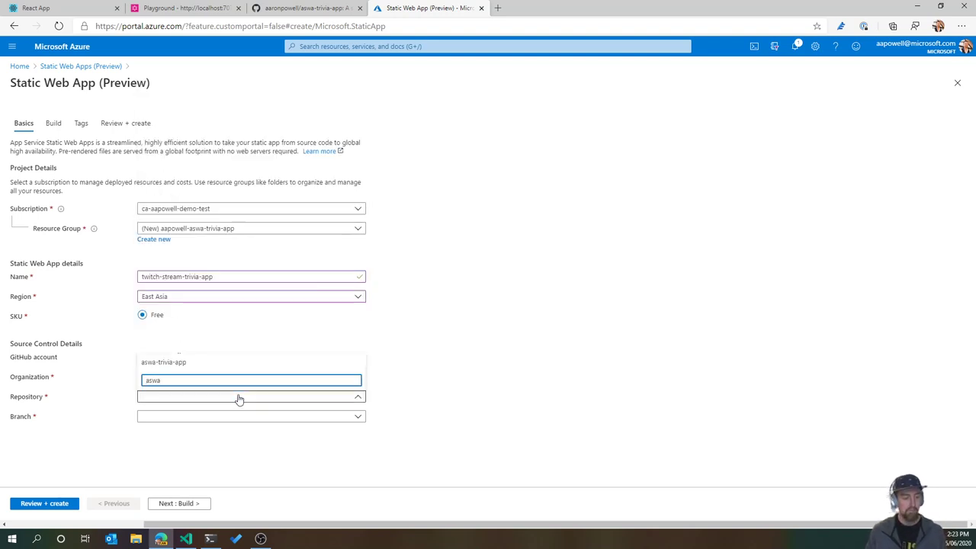
{"action": "left_click", "coordinate": [176, 364]}
{"action": "left_click", "coordinate": [182, 418]}
{"action": "left_click", "coordinate": [153, 451]}
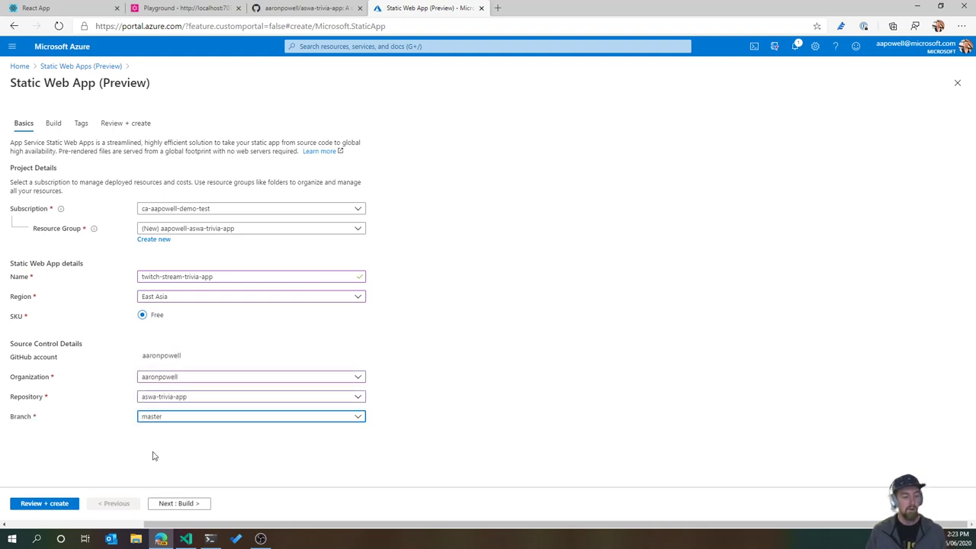
Proceed to the build details and set the app artifact location to dist.
{"action": "left_click", "coordinate": [194, 507]}
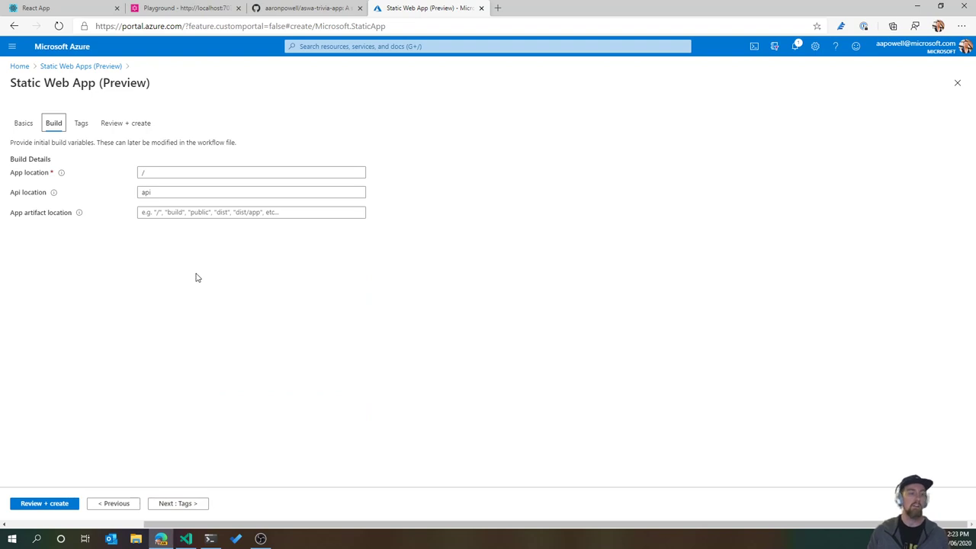
{"action": "left_click", "coordinate": [168, 172]}
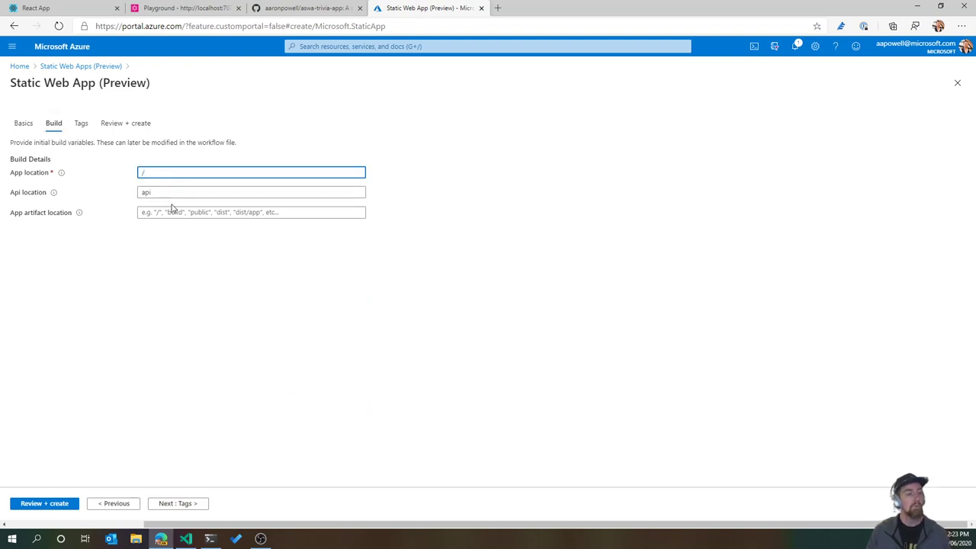
{"action": "left_click", "coordinate": [170, 212]}
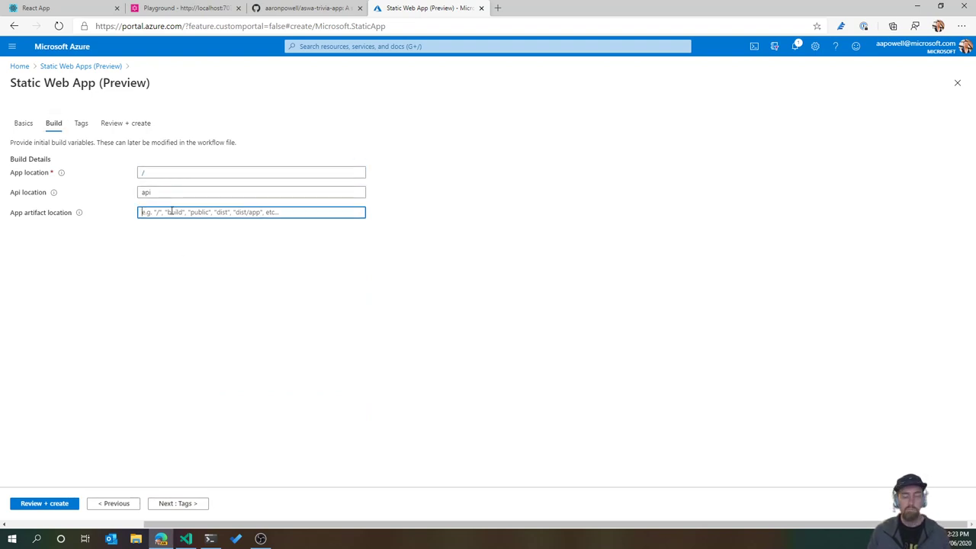
{"action": "type", "text": "b"}
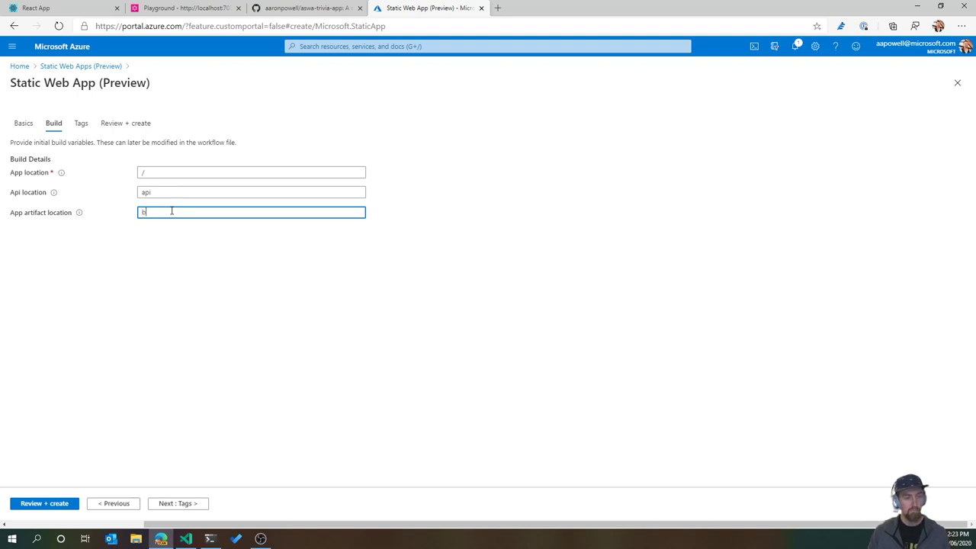
{"action": "type", "text": "ist"}
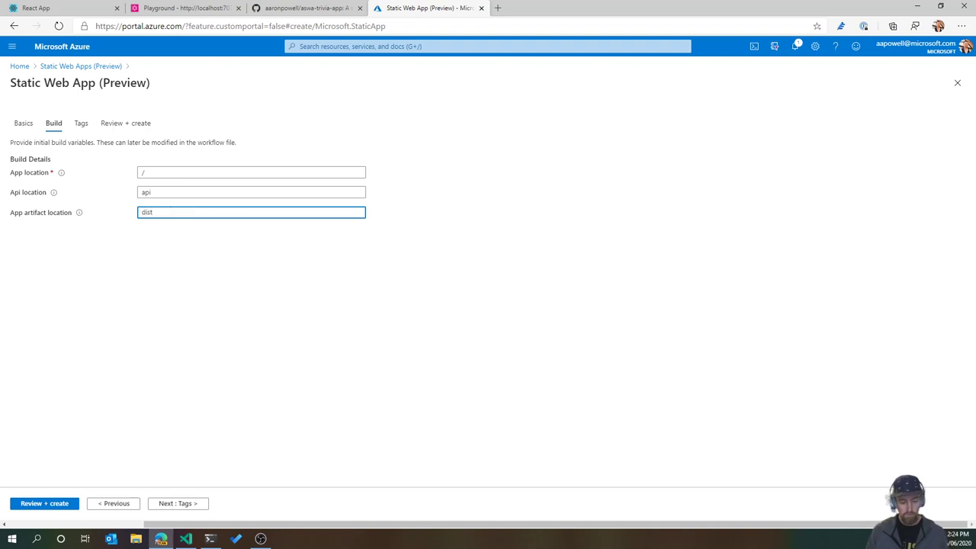
Switch to the terminal, leave the URL viewer, and build the app locally with npm run build.
{"action": "key", "text": "alt+Tab"}
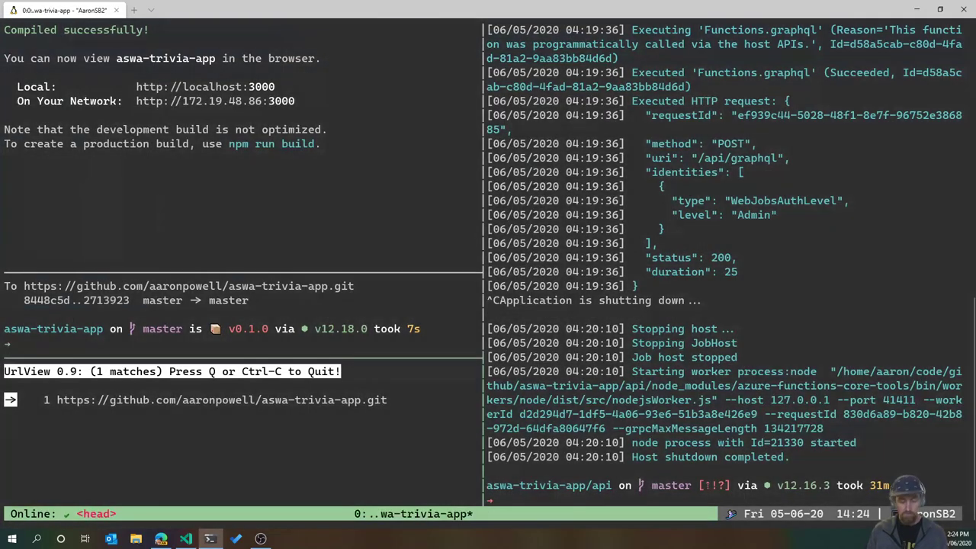
{"action": "key", "text": "alt+Tab"}
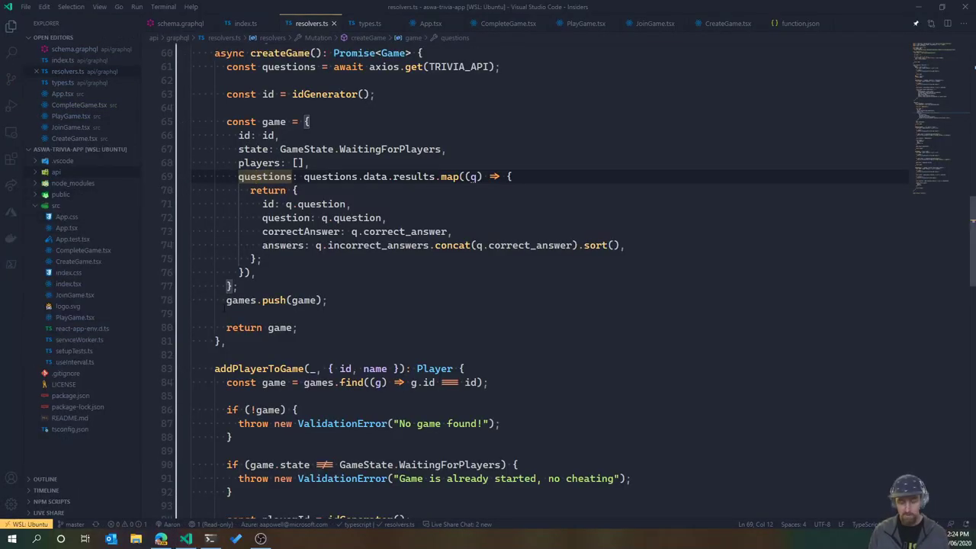
{"action": "key", "text": "alt+Tab"}
{"action": "type", "text": "q"}
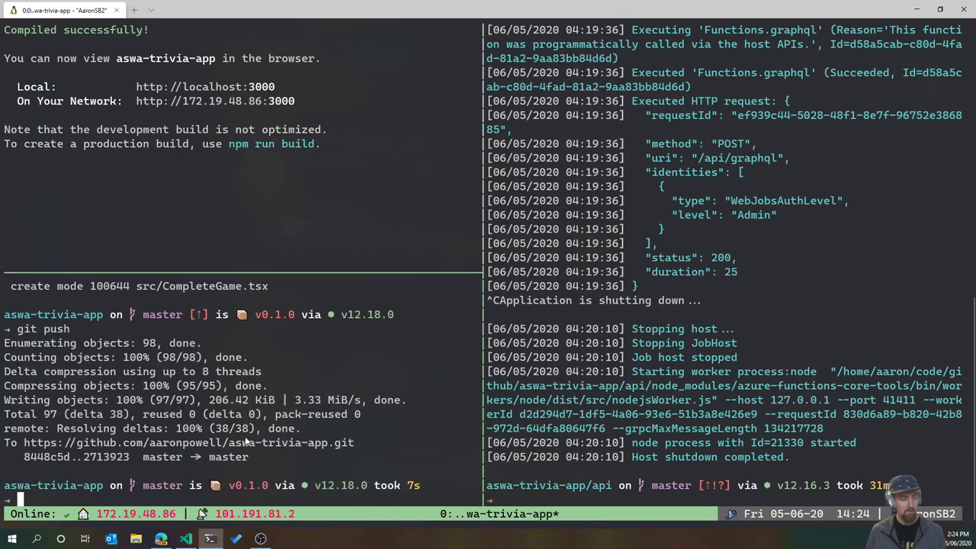
{"action": "type", "text": "npm build"}
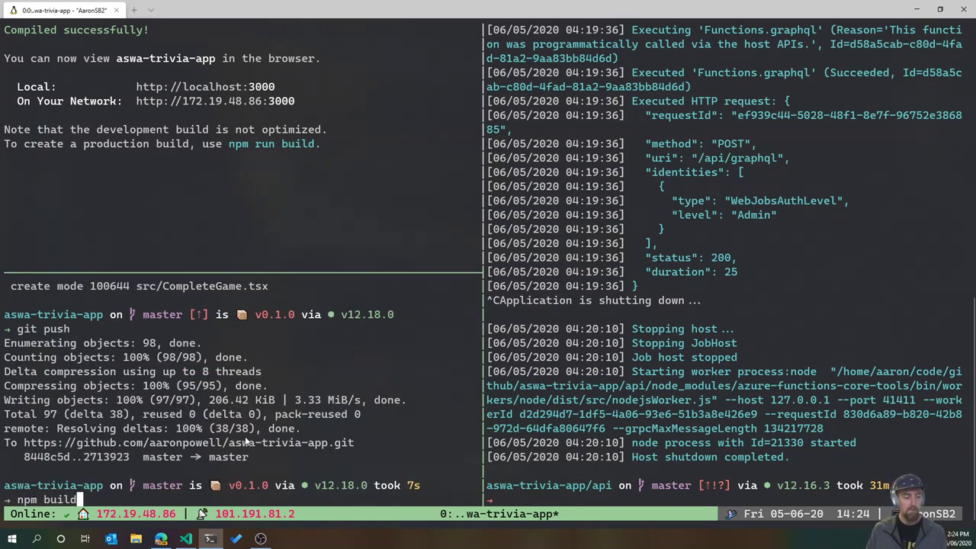
{"action": "key", "text": "Return"}
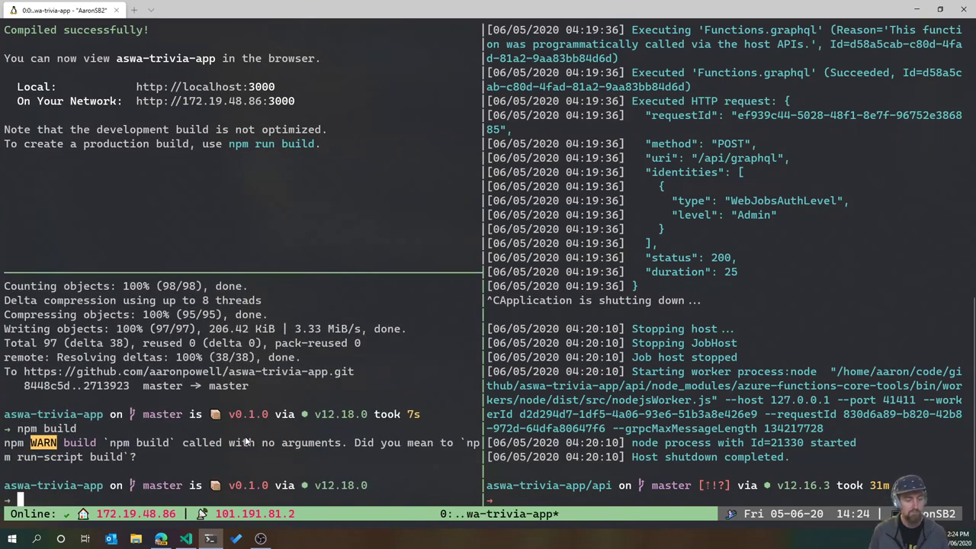
{"action": "key", "text": "Up"}
{"action": "key", "text": "ctrl+Left"}
{"action": "type", "text": "run"}
{"action": "key", "text": "Return"}
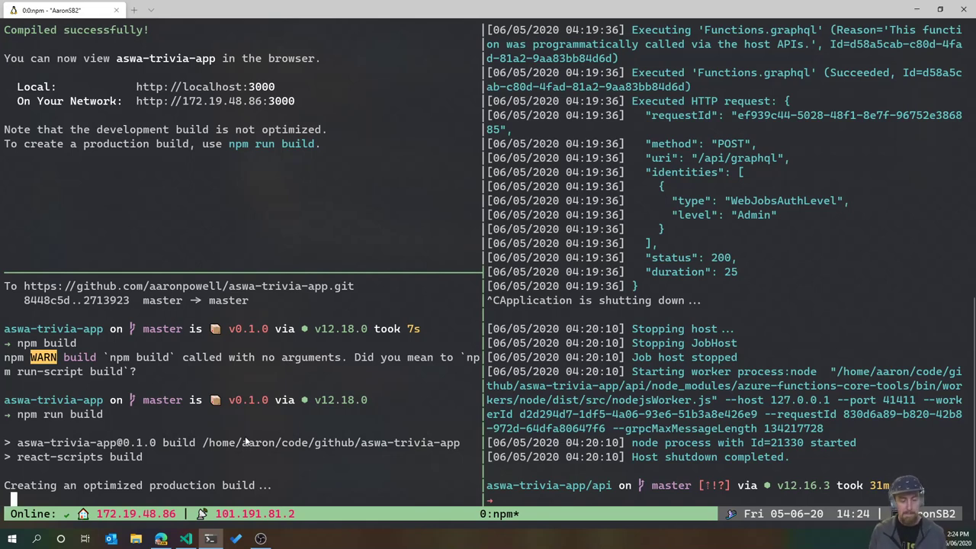
Check the build output folder in the code editor, set the portal's app artifact location to build, and create the Static Web App.
{"action": "key", "text": "alt+Tab"}
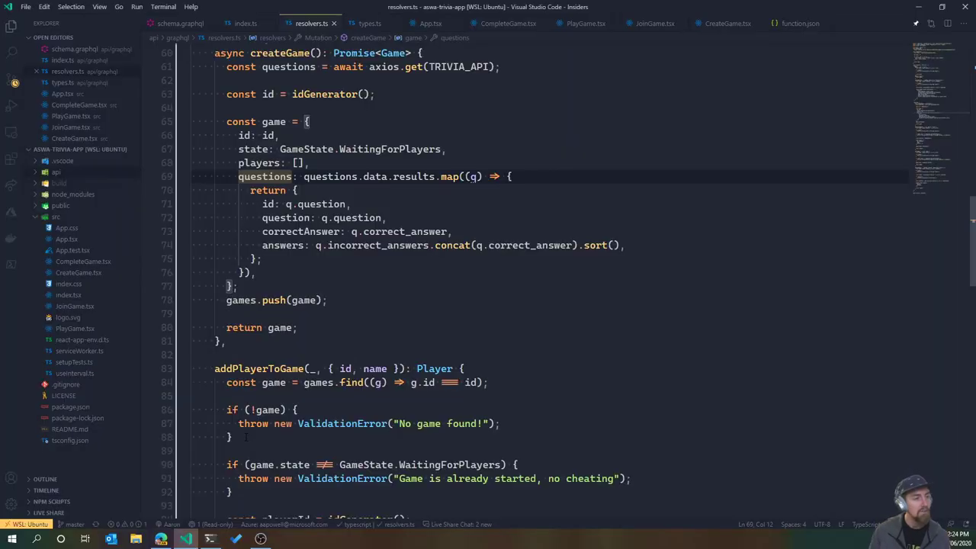
{"action": "key", "text": "alt+Tab"}
{"action": "key", "text": "BackSpace"}
{"action": "key", "text": "BackSpace"}
{"action": "key", "text": "BackSpace"}
{"action": "key", "text": "BackSpace"}
{"action": "key", "text": "BackSpace"}
{"action": "type", "text": "build"}
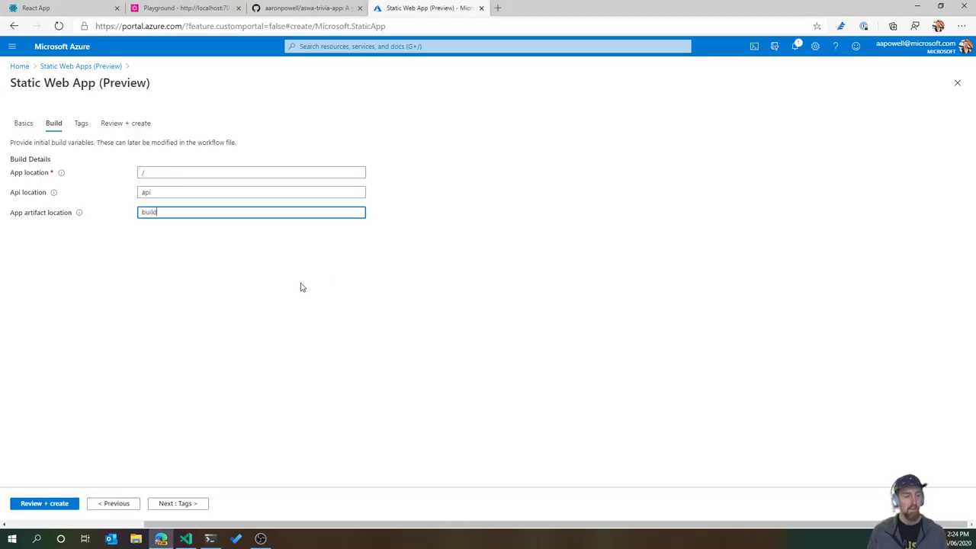
{"action": "left_click", "coordinate": [53, 507]}
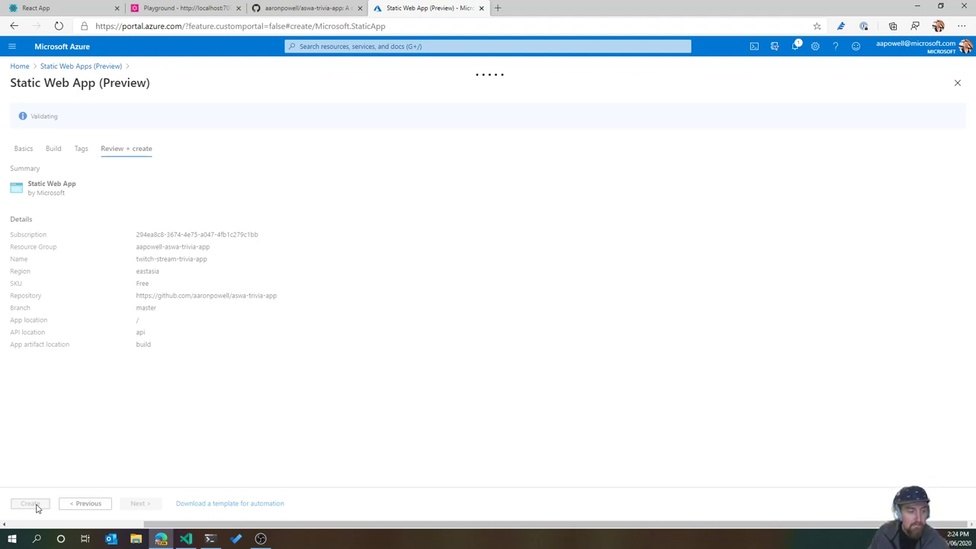
{"action": "left_click", "coordinate": [35, 505]}
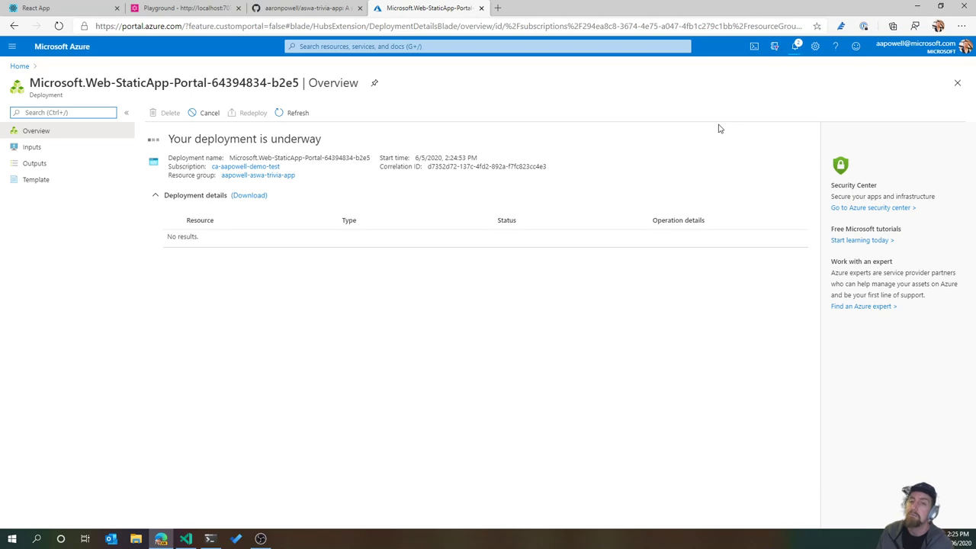
Reload the aswa-trivia-app repository on GitHub, check its commit history, and open the Azure Static Web Apps workflow file in .github/workflows.
{"action": "left_click", "coordinate": [298, 11]}
{"action": "left_click", "coordinate": [59, 26]}
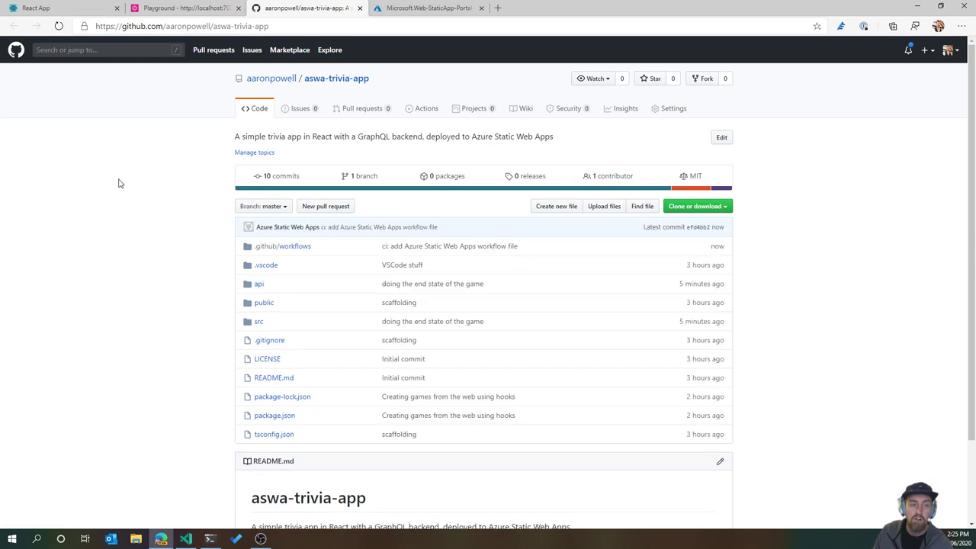
{"action": "left_click", "coordinate": [276, 175]}
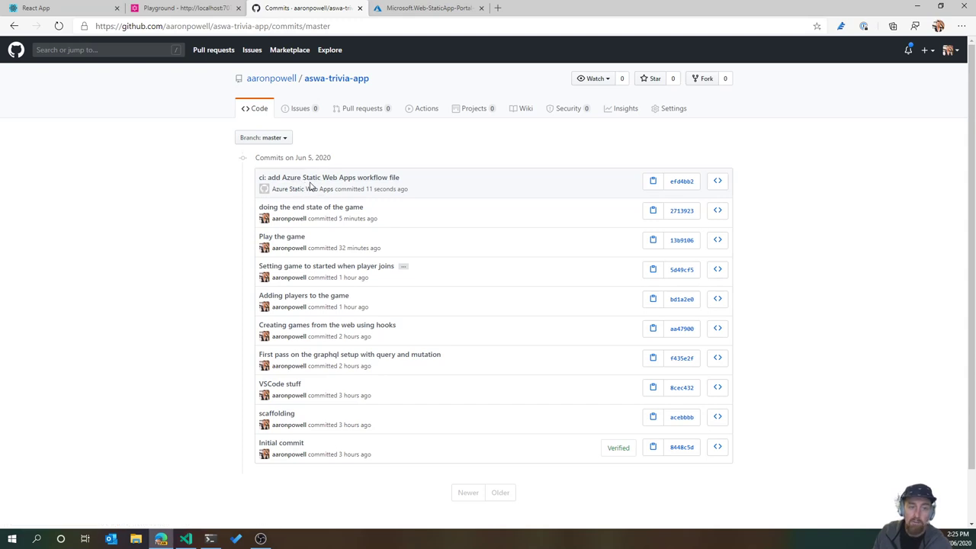
{"action": "left_click", "coordinate": [337, 78]}
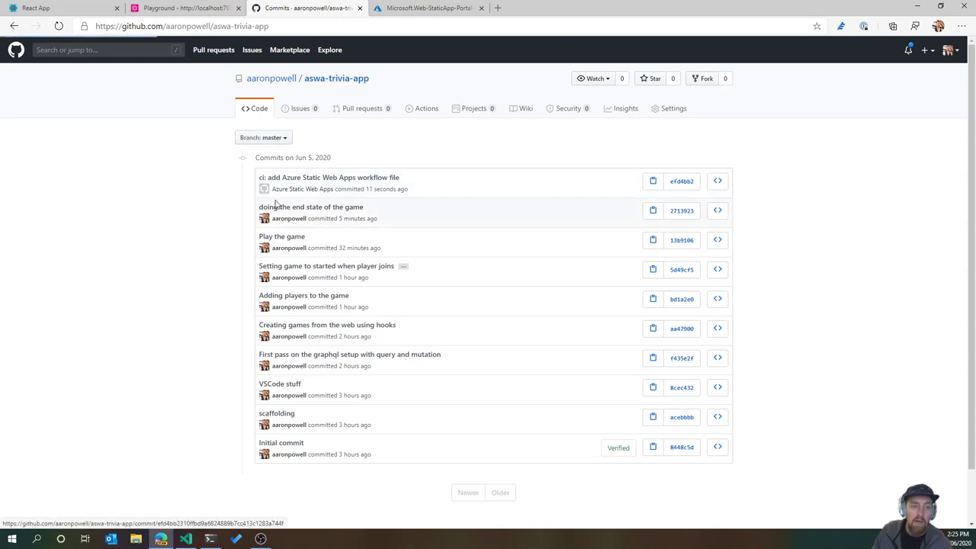
{"action": "left_click", "coordinate": [277, 249]}
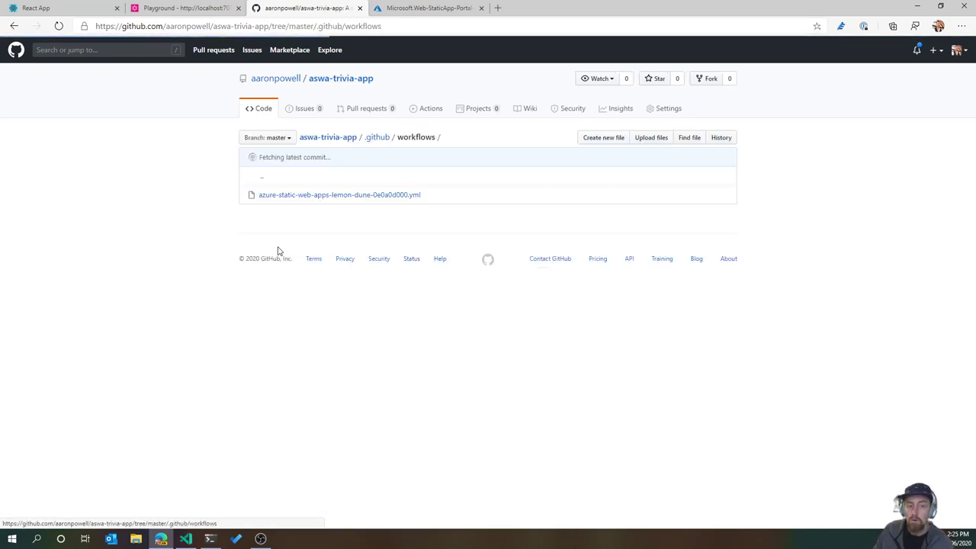
{"action": "left_click", "coordinate": [316, 197]}
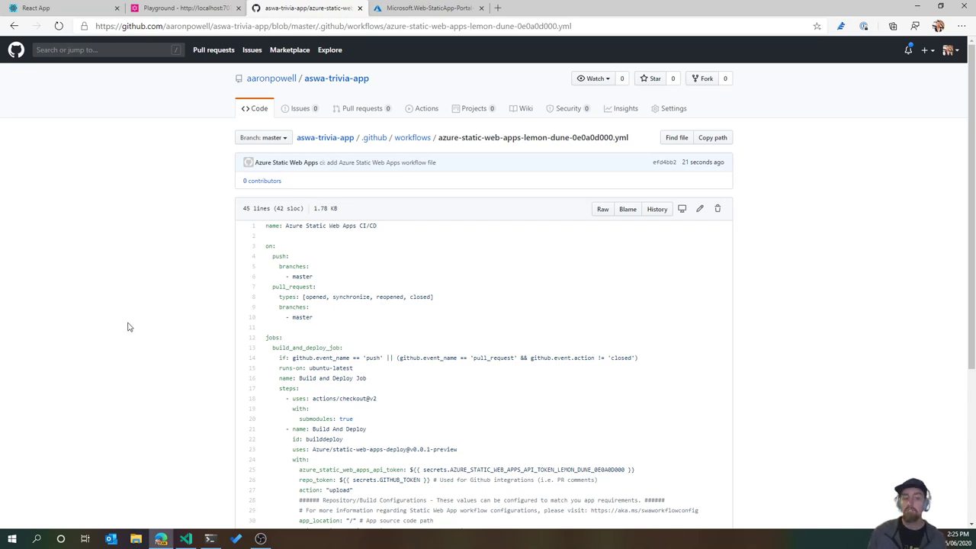
Examine the workflow file's triggers, configuration documentation link, and app, API and artifact location settings.
{"action": "scroll", "coordinate": [128, 326], "scroll_direction": "down", "scroll_amount": 3}
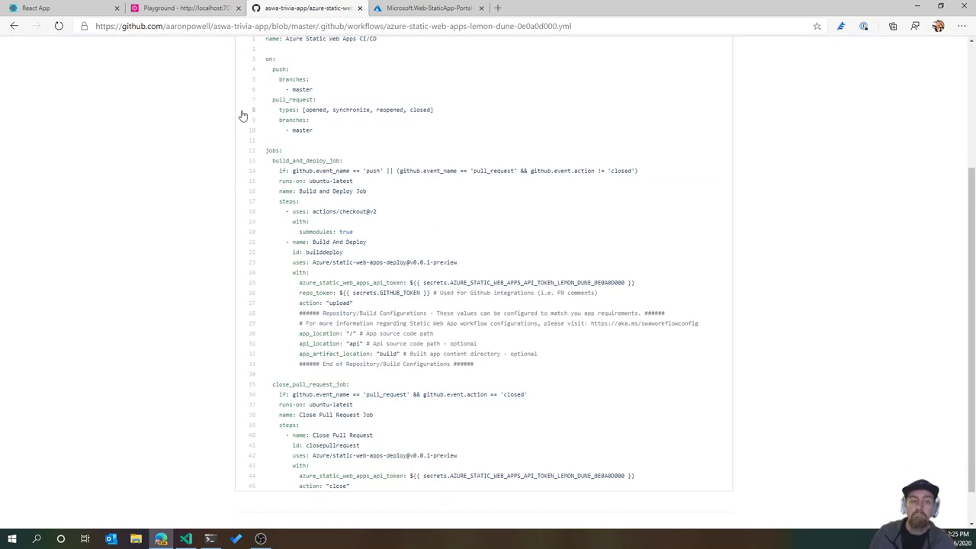
{"action": "left_click_drag", "start_coordinate": [269, 59], "coordinate": [372, 134]}
{"action": "left_click", "coordinate": [371, 134]}
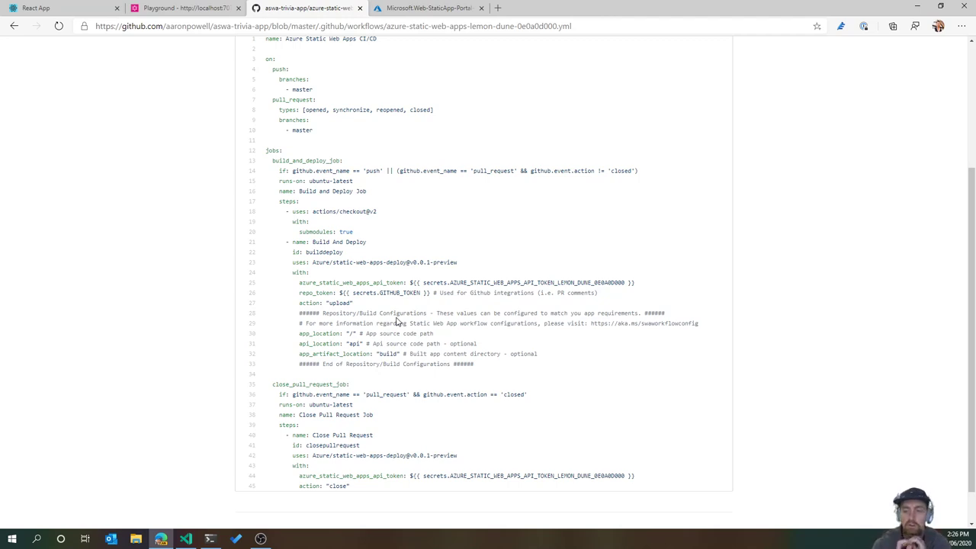
{"action": "left_click_drag", "start_coordinate": [591, 323], "coordinate": [697, 327]}
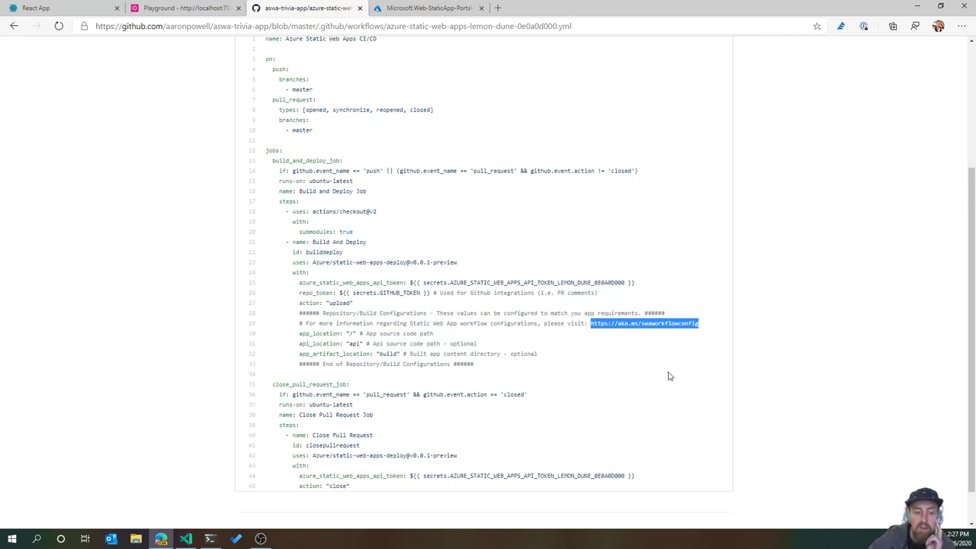
{"action": "left_click_drag", "start_coordinate": [299, 354], "coordinate": [407, 355]}
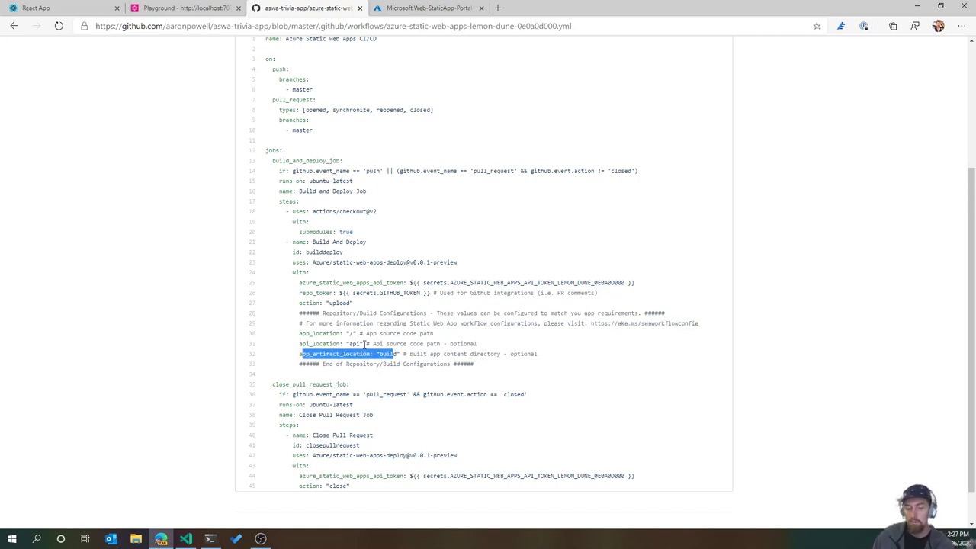
{"action": "double_click", "coordinate": [354, 344]}
{"action": "double_click", "coordinate": [350, 334]}
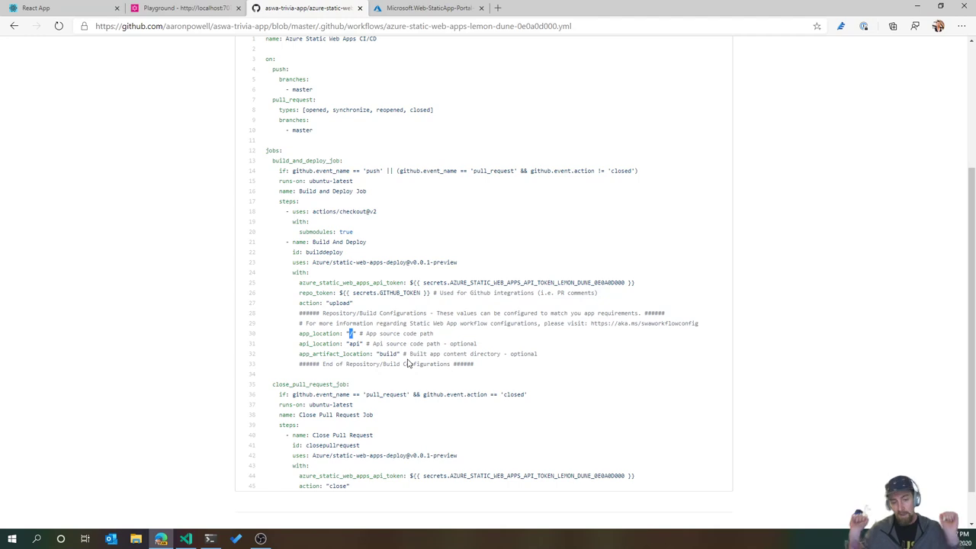
Open the repository's workflow run for the added Azure Static Web Apps file and view its Build and Deploy Job.
{"action": "scroll", "coordinate": [403, 280], "scroll_direction": "up", "scroll_amount": 3}
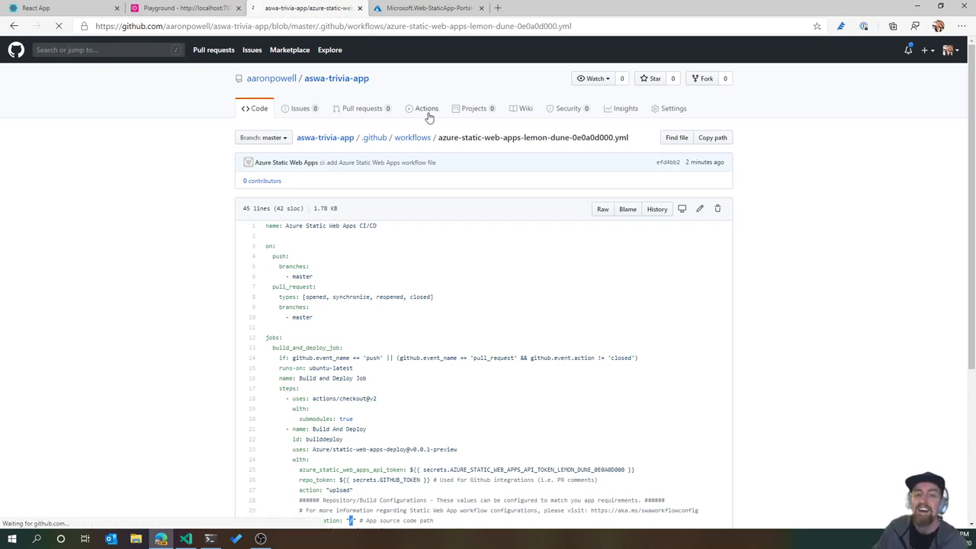
{"action": "left_click", "coordinate": [428, 113]}
{"action": "left_click", "coordinate": [416, 222]}
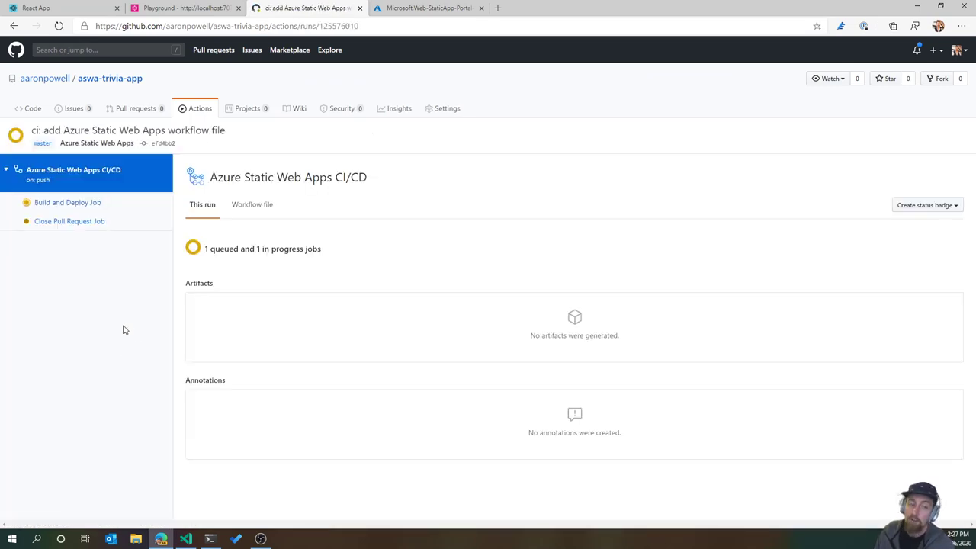
{"action": "left_click", "coordinate": [77, 203]}
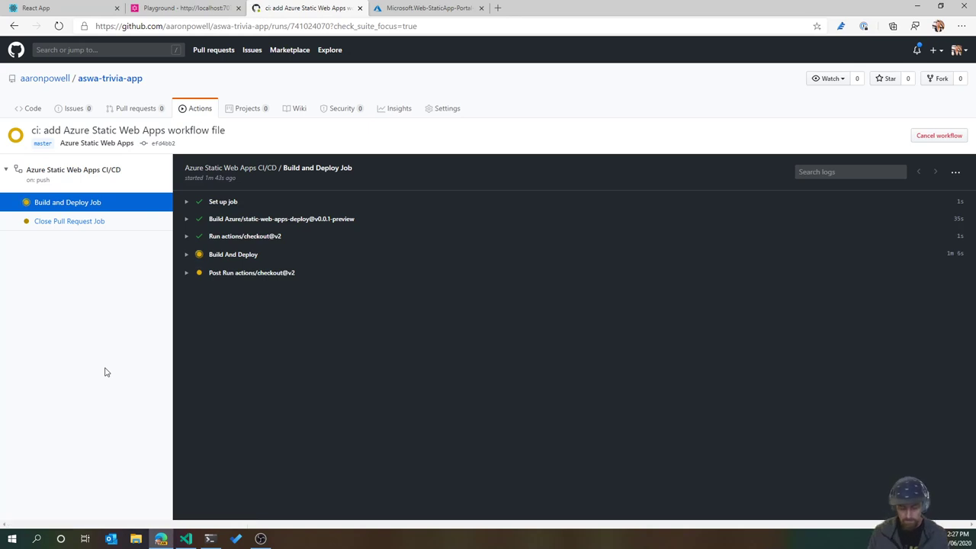
Open github.com/azure/static-web-apps/issues in a new browser tab, signing in with the Microsoft work account.
{"action": "key", "text": "ctrl+t"}
{"action": "type", "text": "github.com/"}
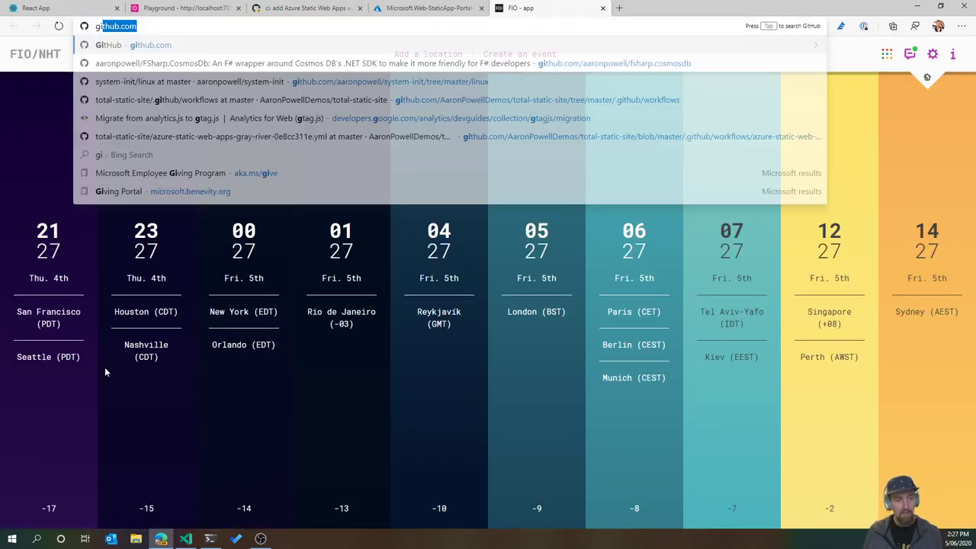
{"action": "type", "text": "azure/static-web-apps/issues"}
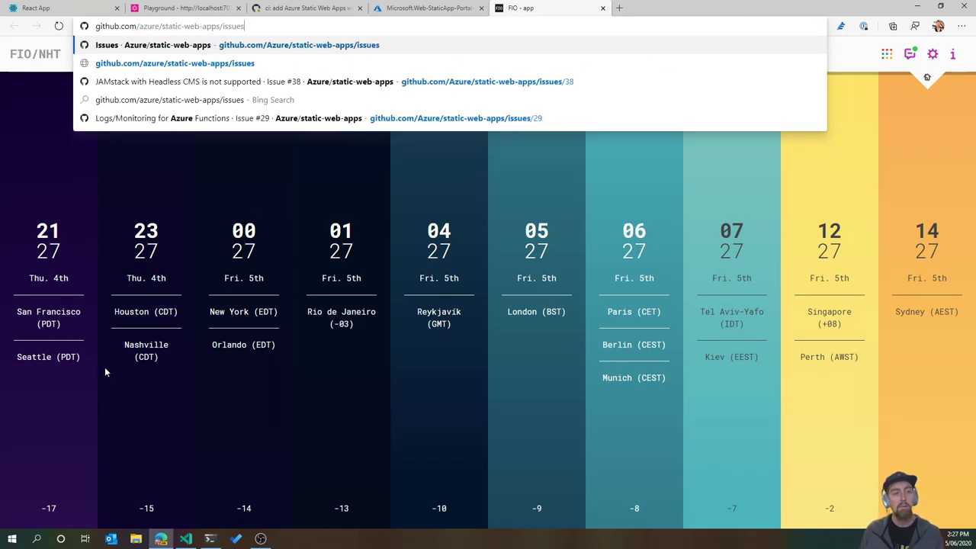
{"action": "key", "text": "Return"}
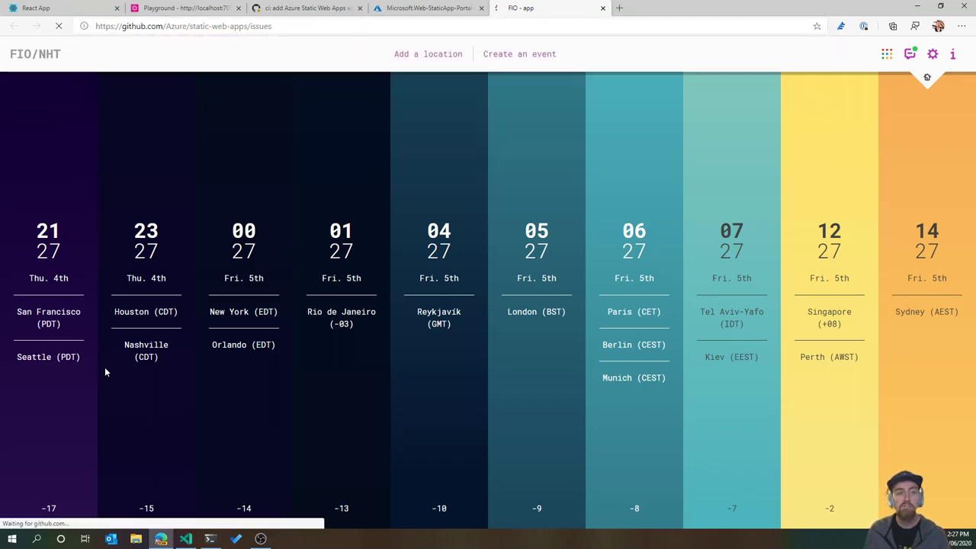
{"action": "left_click", "coordinate": [438, 246]}
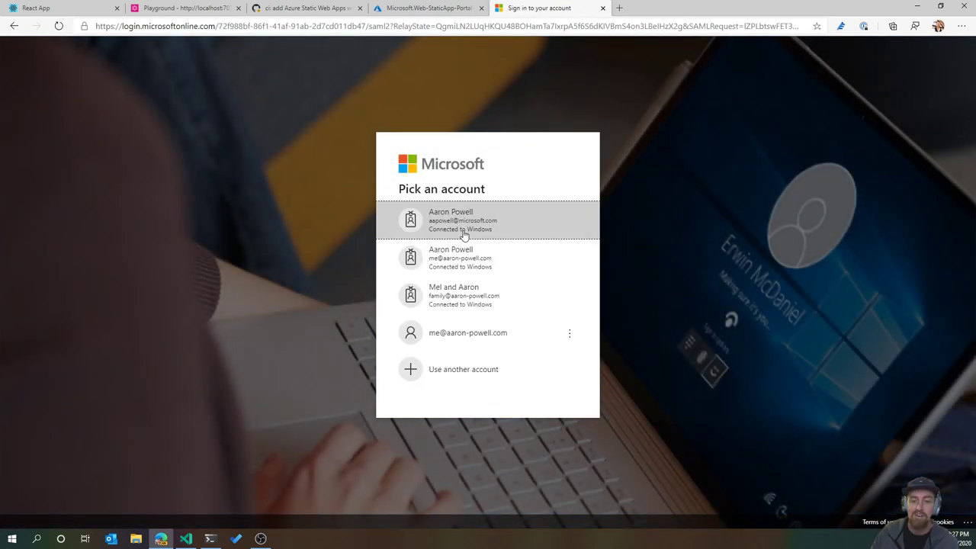
{"action": "left_click", "coordinate": [464, 235]}
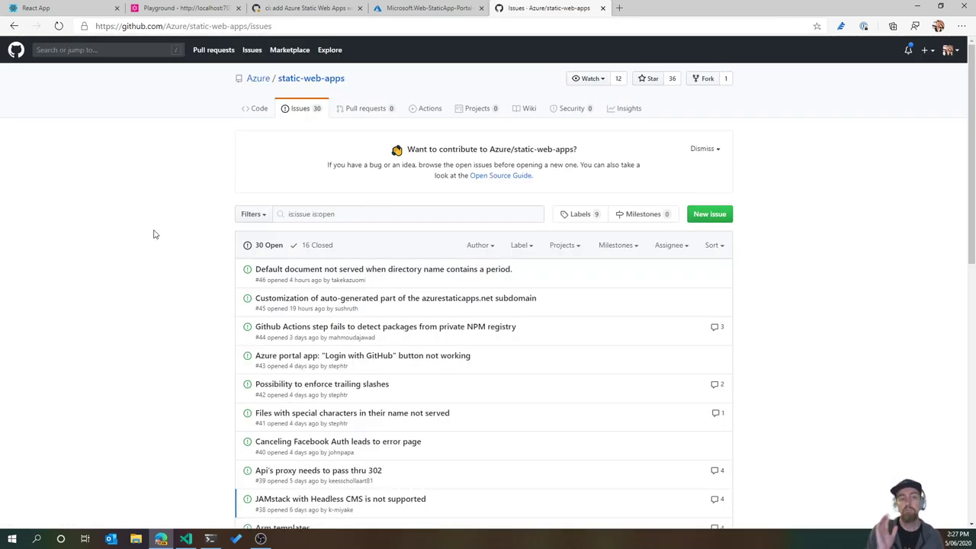
Browse the open static-web-apps issues through page 2, then open the Azure DevOps support issue and inspect its thumbs-up reactions.
{"action": "left_click", "coordinate": [201, 26]}
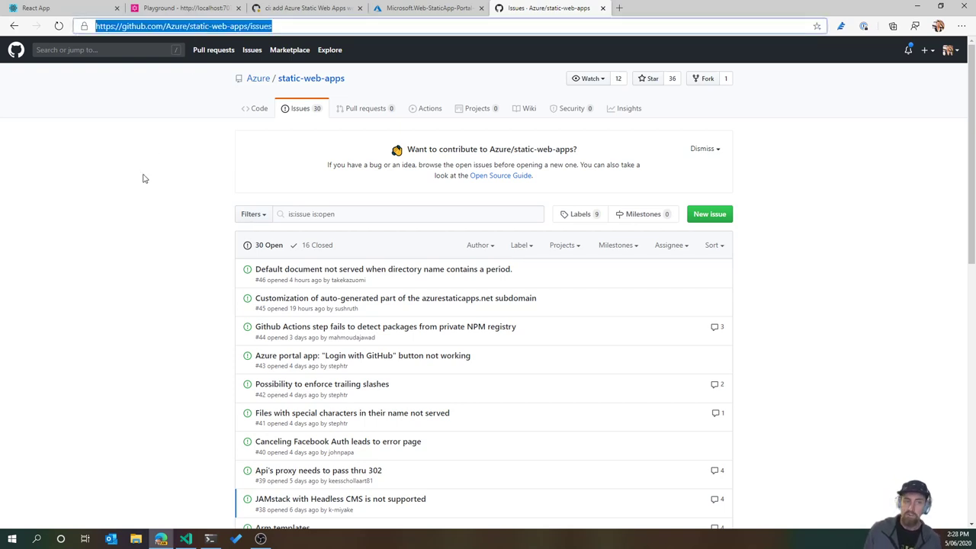
{"action": "left_click", "coordinate": [191, 335]}
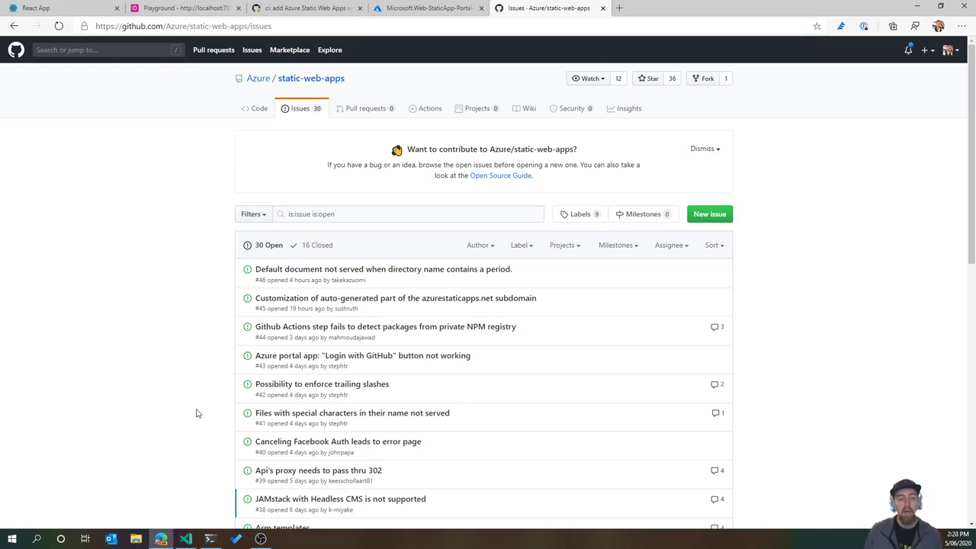
{"action": "scroll", "coordinate": [196, 421], "scroll_direction": "down", "scroll_amount": 2}
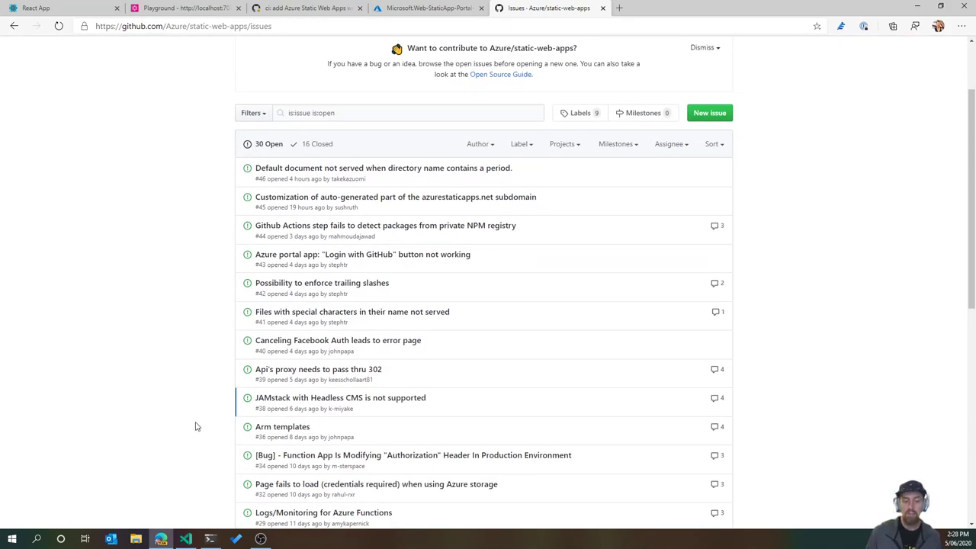
{"action": "scroll", "coordinate": [195, 427], "scroll_direction": "down", "scroll_amount": 4}
{"action": "scroll", "coordinate": [195, 427], "scroll_direction": "down", "scroll_amount": 2}
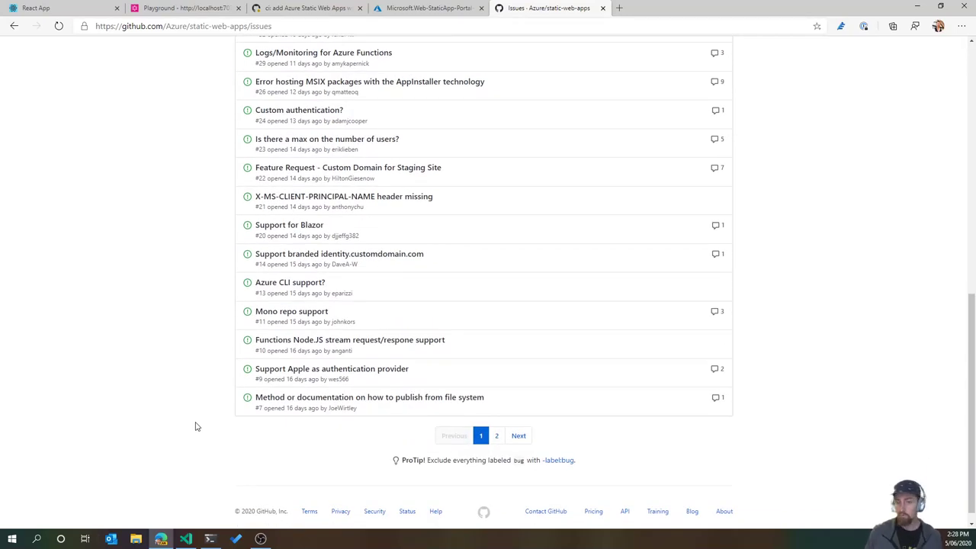
{"action": "left_click_drag", "start_coordinate": [511, 458], "coordinate": [497, 439]}
{"action": "left_click", "coordinate": [496, 439]}
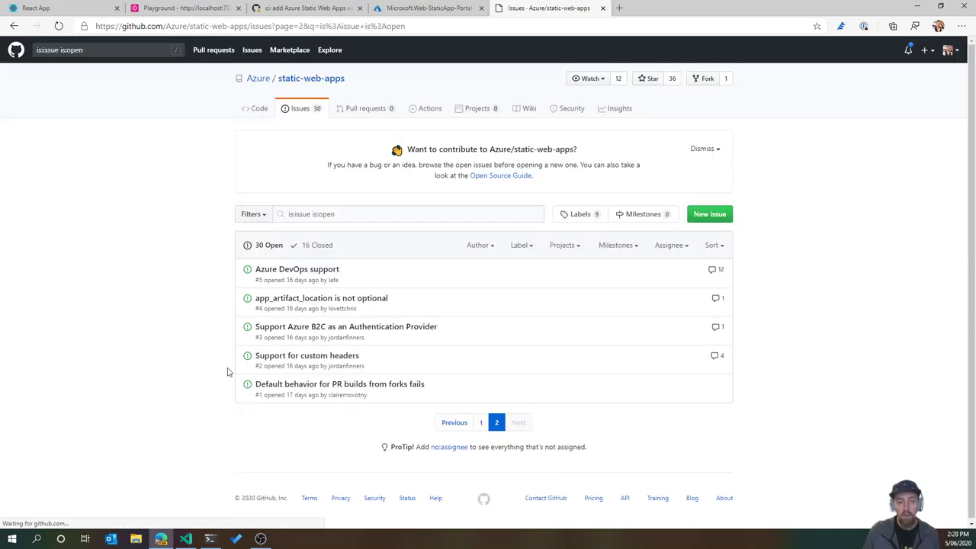
{"action": "left_click", "coordinate": [288, 270]}
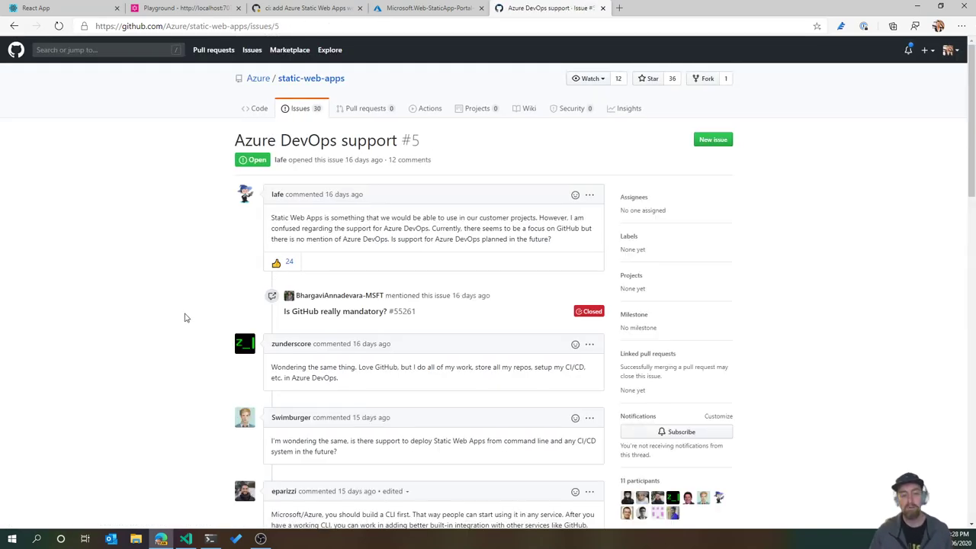
{"action": "mouse_move", "coordinate": [289, 263]}
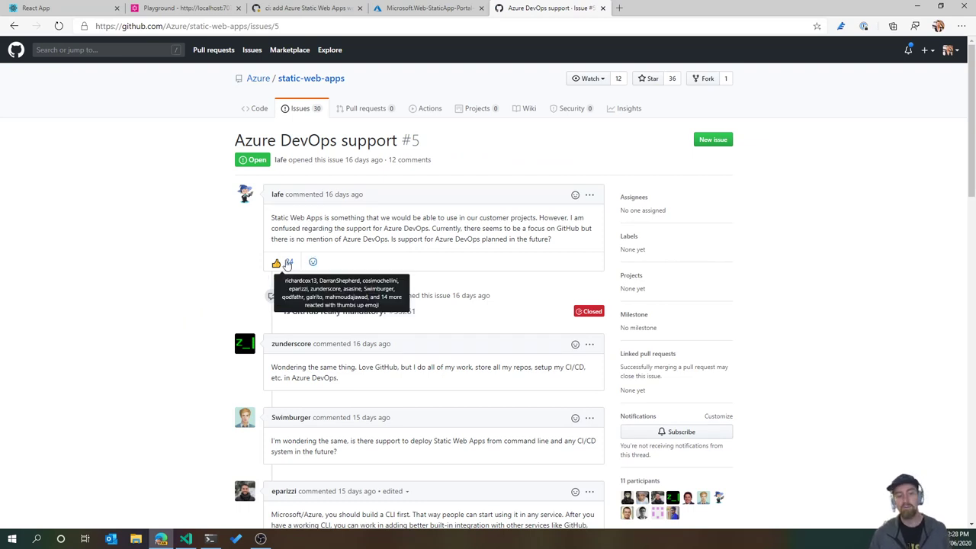
Read through the comments on the Azure DevOps support issue down to the comment form.
{"action": "scroll", "coordinate": [202, 247], "scroll_direction": "down", "scroll_amount": 3}
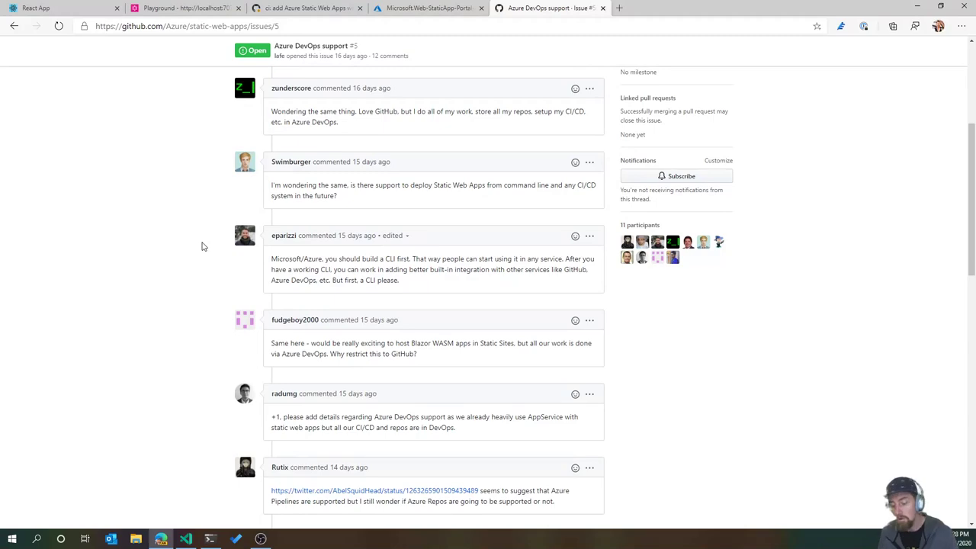
{"action": "scroll", "coordinate": [202, 246], "scroll_direction": "down", "scroll_amount": 5}
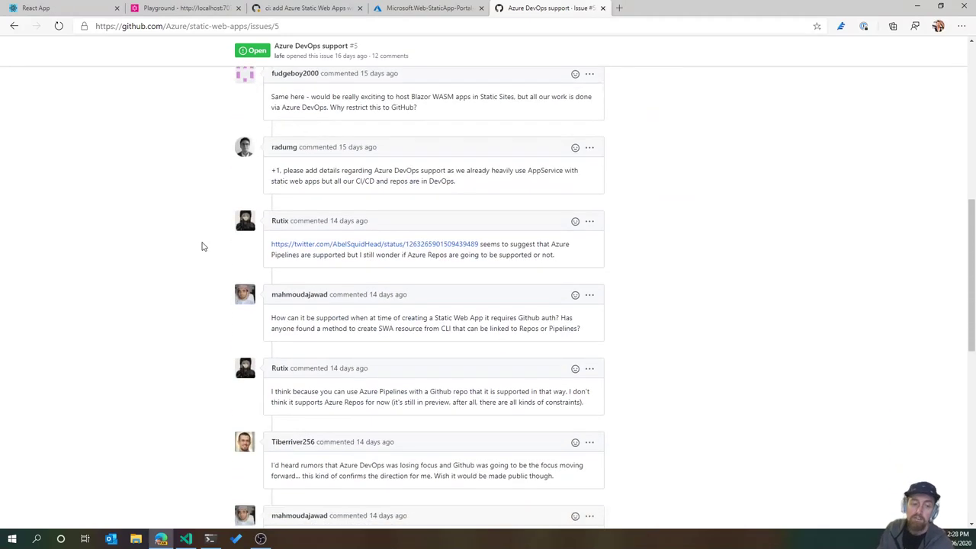
{"action": "scroll", "coordinate": [202, 247], "scroll_direction": "down", "scroll_amount": 6}
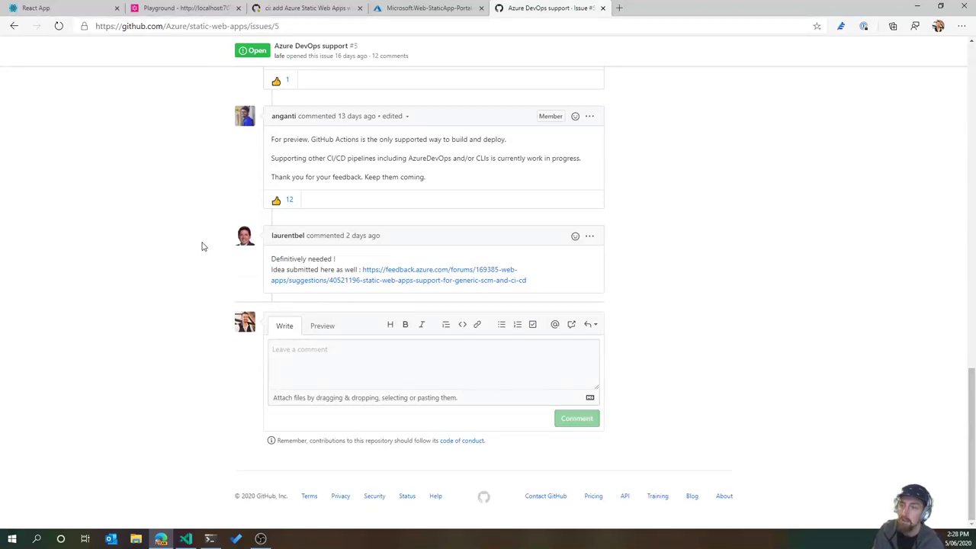
Open the twitch-stream-trivia-app resource from the completed Azure deployment and check the Build and Deploy log in the GitHub workflow run.
{"action": "left_click", "coordinate": [395, 11]}
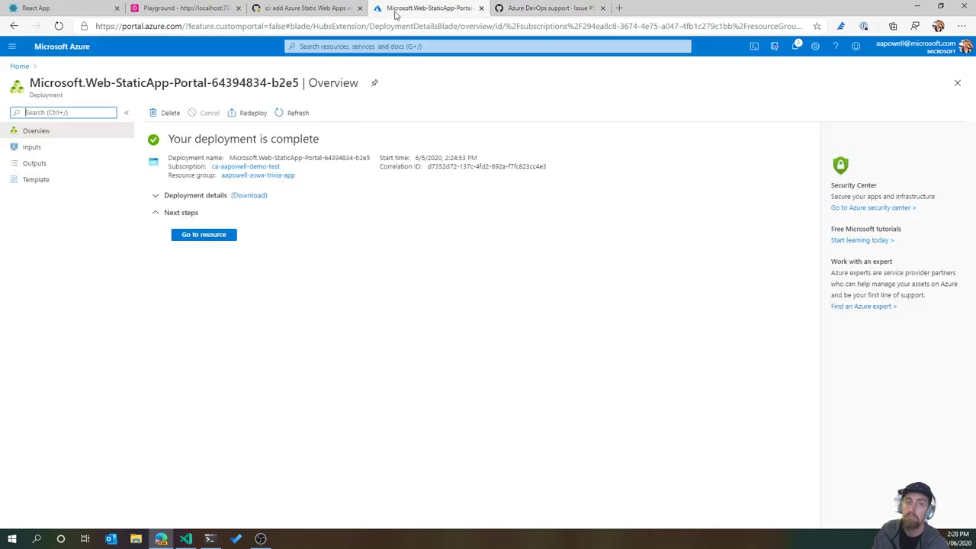
{"action": "left_click", "coordinate": [200, 238]}
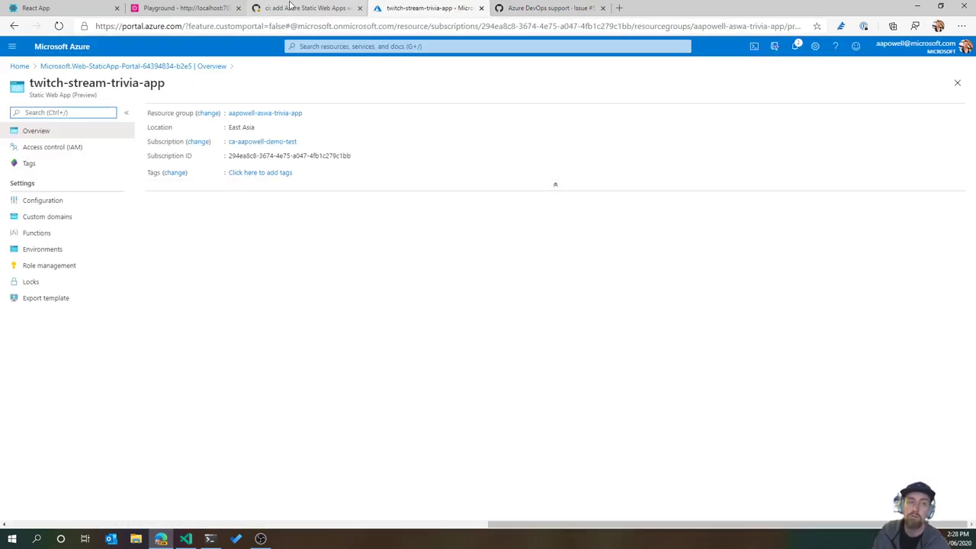
{"action": "left_click", "coordinate": [290, 8]}
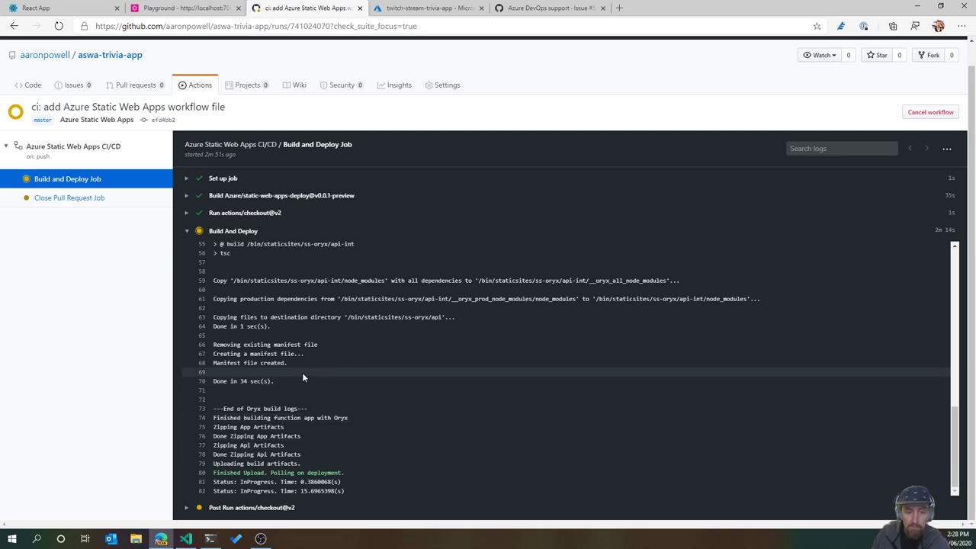
Open the deployed site from the URL on the twitch-stream-trivia-app overview, and return to the Azure portal tab.
{"action": "left_click", "coordinate": [424, 13]}
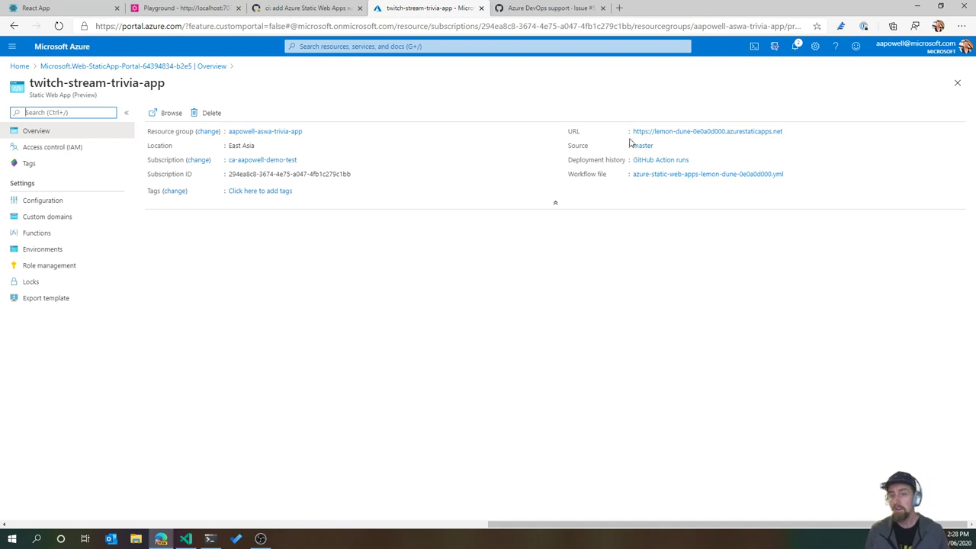
{"action": "left_click", "coordinate": [660, 136]}
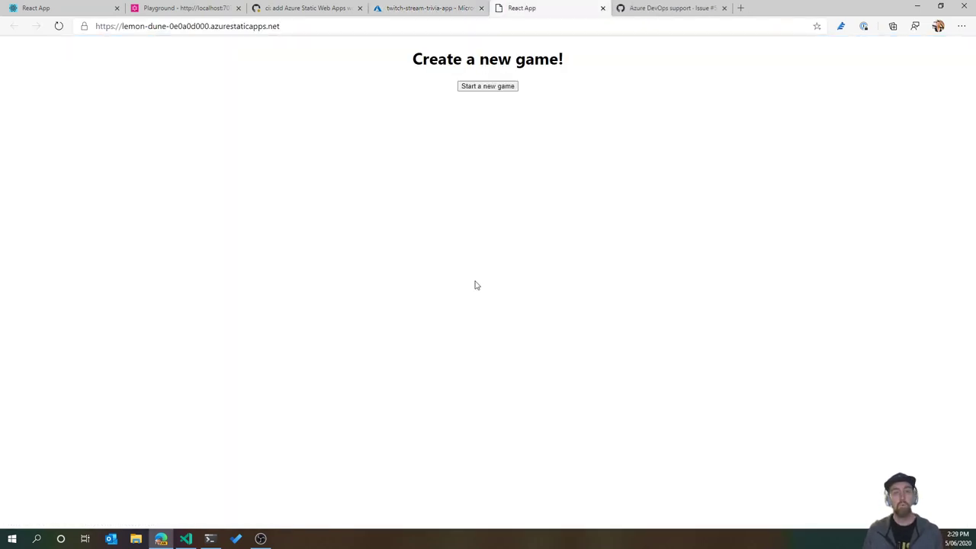
{"action": "key", "text": "ctrl+shift+Tab"}
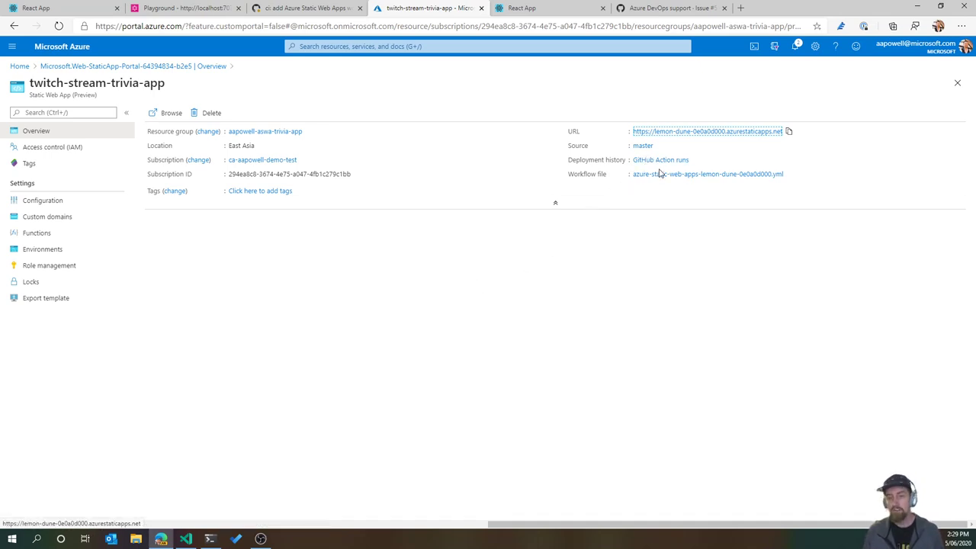
Inspect the static web app's application settings, including the Environment choices, and its Custom domains page.
{"action": "left_click", "coordinate": [57, 202]}
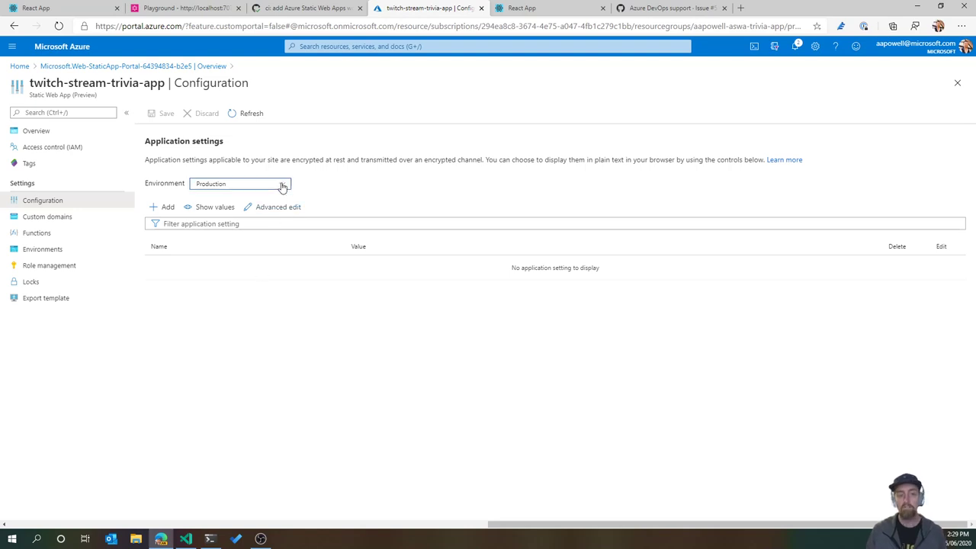
{"action": "left_click", "coordinate": [282, 187]}
{"action": "left_click", "coordinate": [213, 294]}
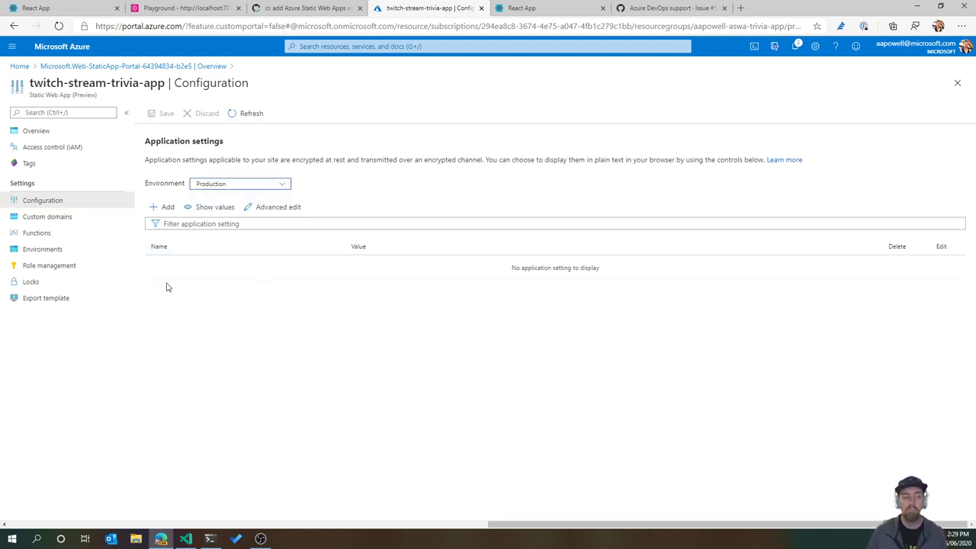
{"action": "left_click", "coordinate": [48, 217]}
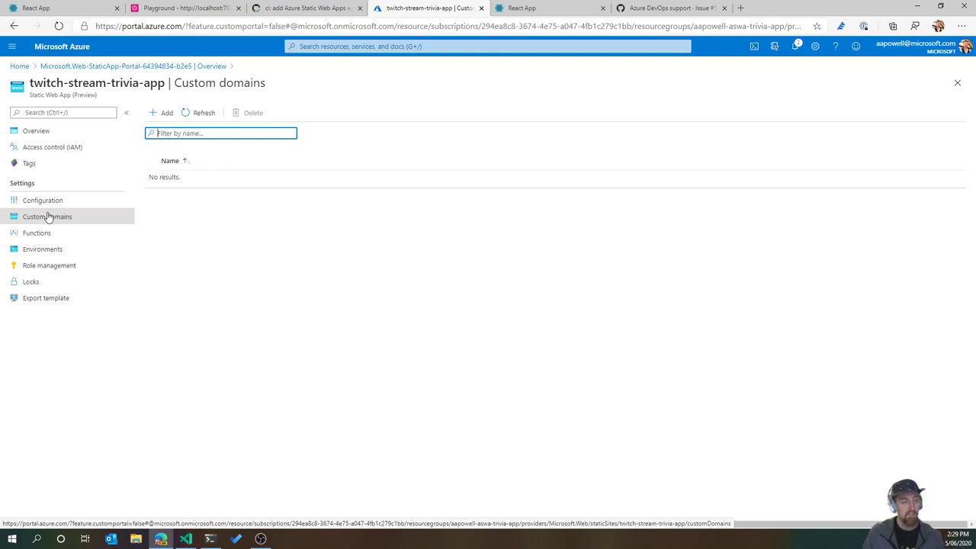
Inspect the static web app's Functions page, including its Environment choices, and the production and staging environments.
{"action": "left_click", "coordinate": [42, 236]}
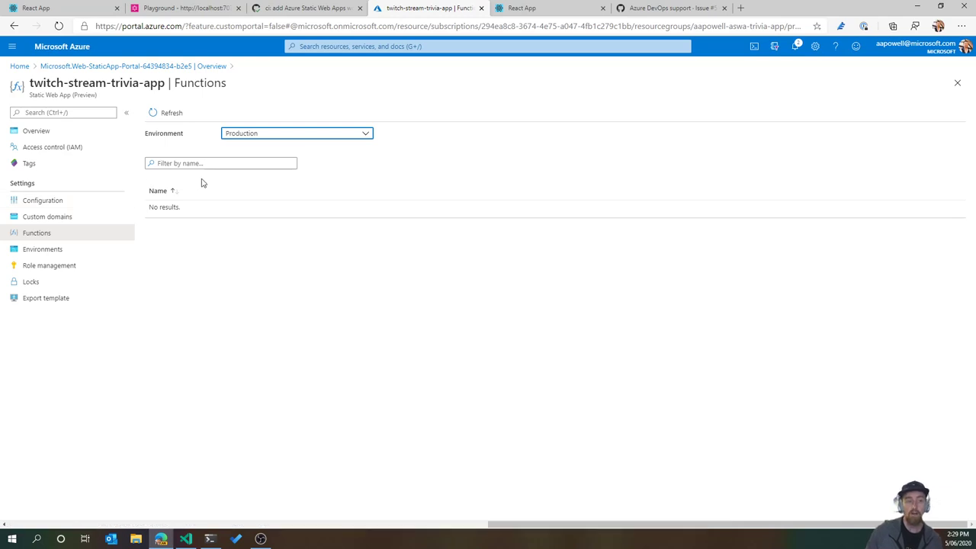
{"action": "left_click", "coordinate": [187, 214]}
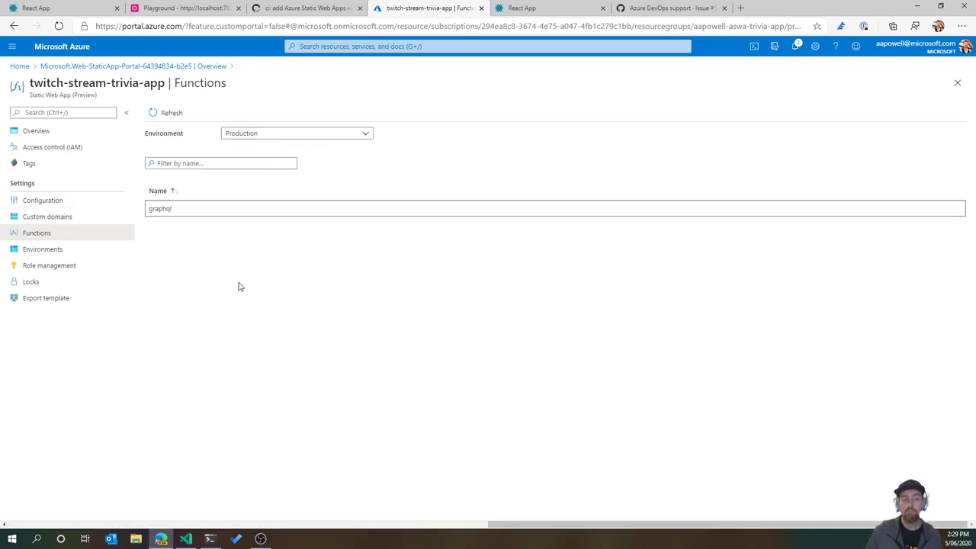
{"action": "left_click", "coordinate": [281, 139]}
{"action": "left_click", "coordinate": [277, 273]}
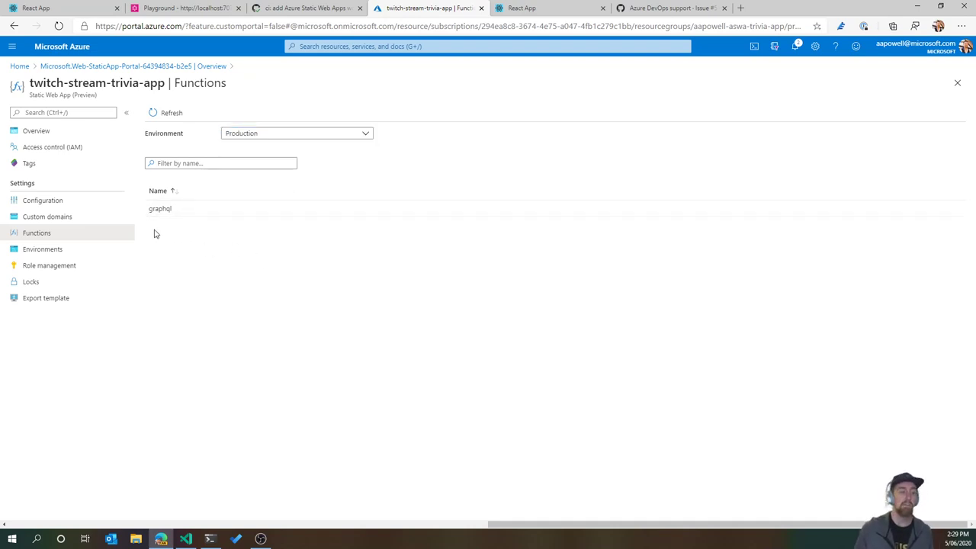
{"action": "left_click", "coordinate": [79, 257]}
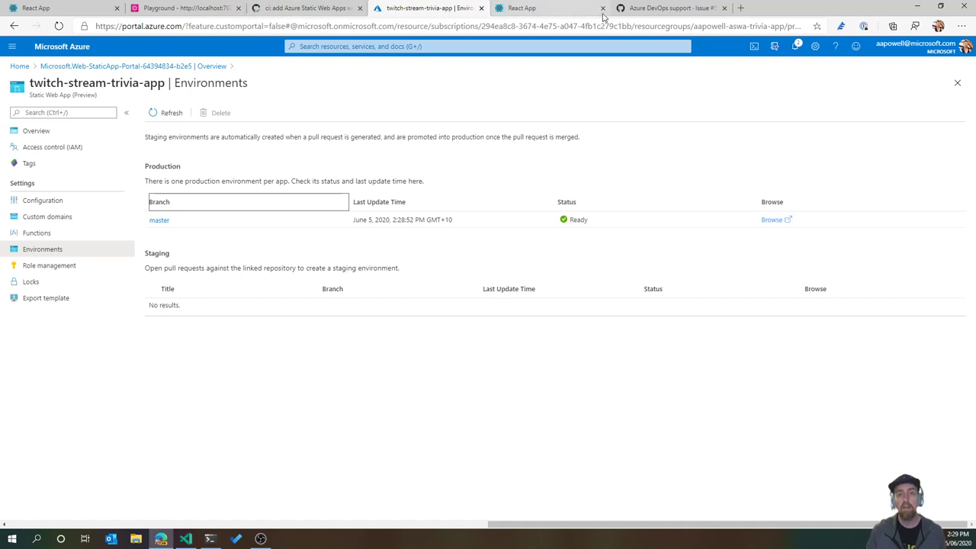
Start a new game on the deployed trivia site and join it with the player's name.
{"action": "left_click", "coordinate": [563, 12]}
{"action": "left_click", "coordinate": [483, 88]}
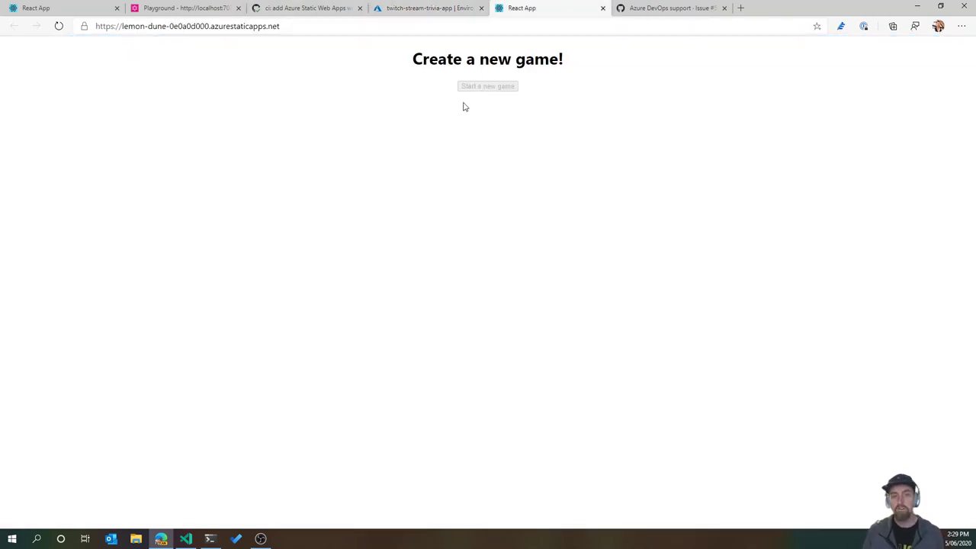
{"action": "left_click", "coordinate": [479, 87]}
{"action": "type", "text": "Aaron"}
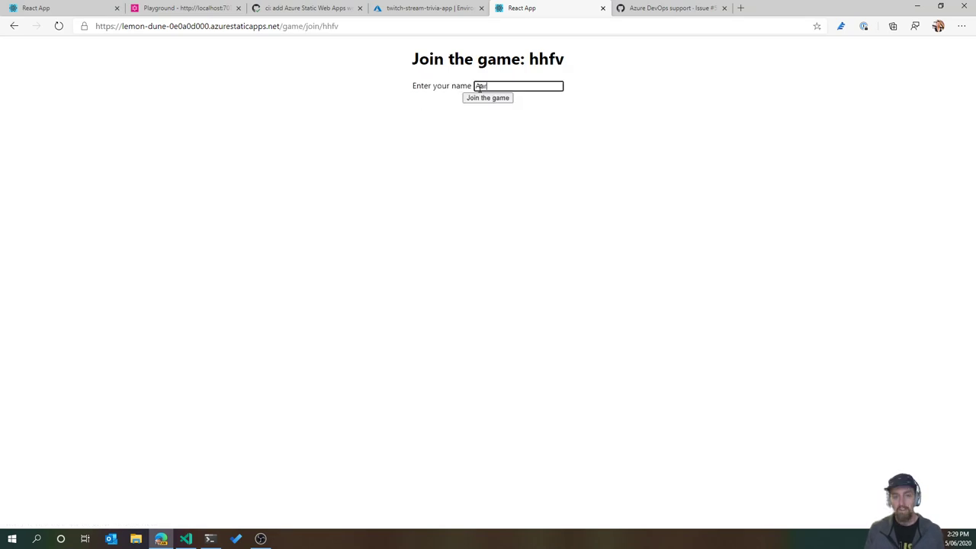
{"action": "left_click", "coordinate": [474, 108]}
{"action": "left_click", "coordinate": [479, 100]}
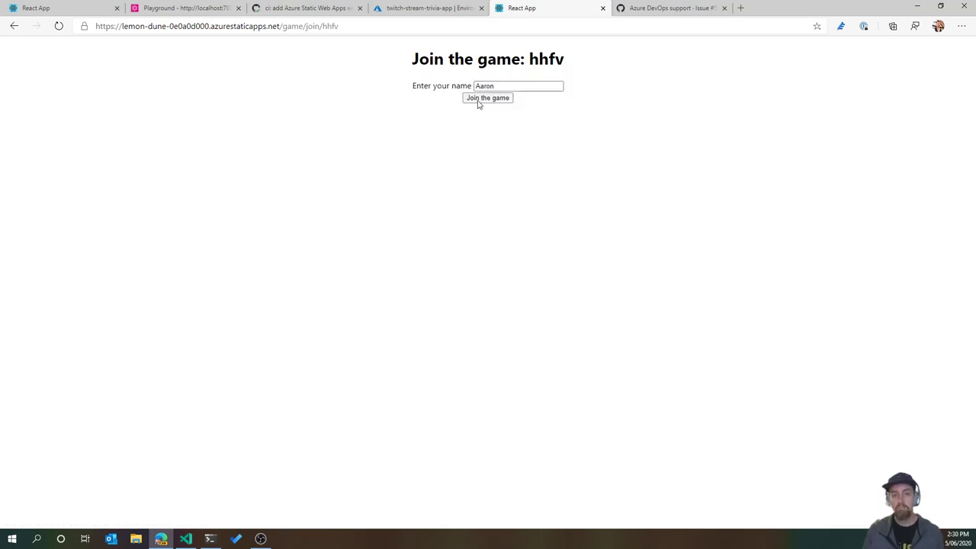
Answer the first trivia questions, choosing Regular Interval Processes for RIP and Session for OSI layer 4.
{"action": "left_click", "coordinate": [462, 140]}
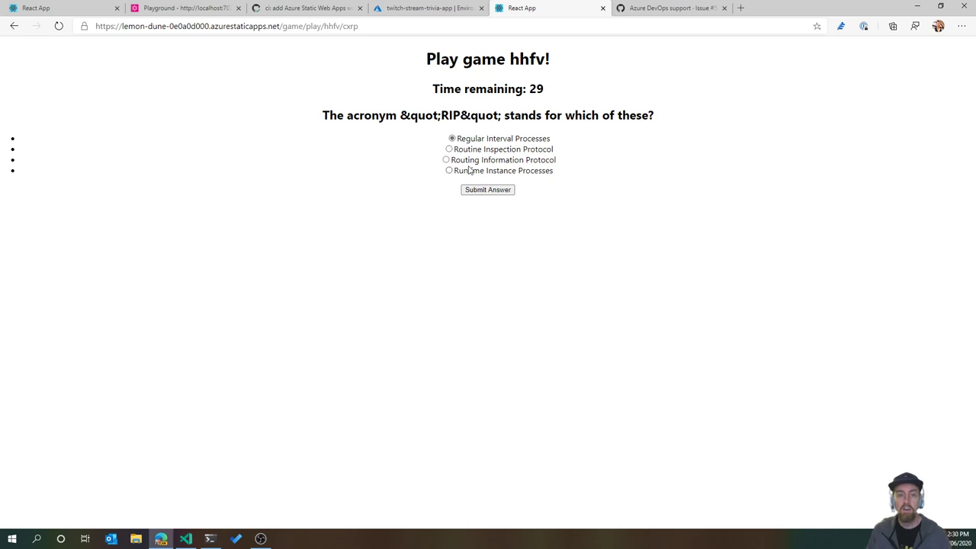
{"action": "left_click", "coordinate": [480, 190]}
{"action": "left_click", "coordinate": [490, 159]}
{"action": "left_click", "coordinate": [482, 191]}
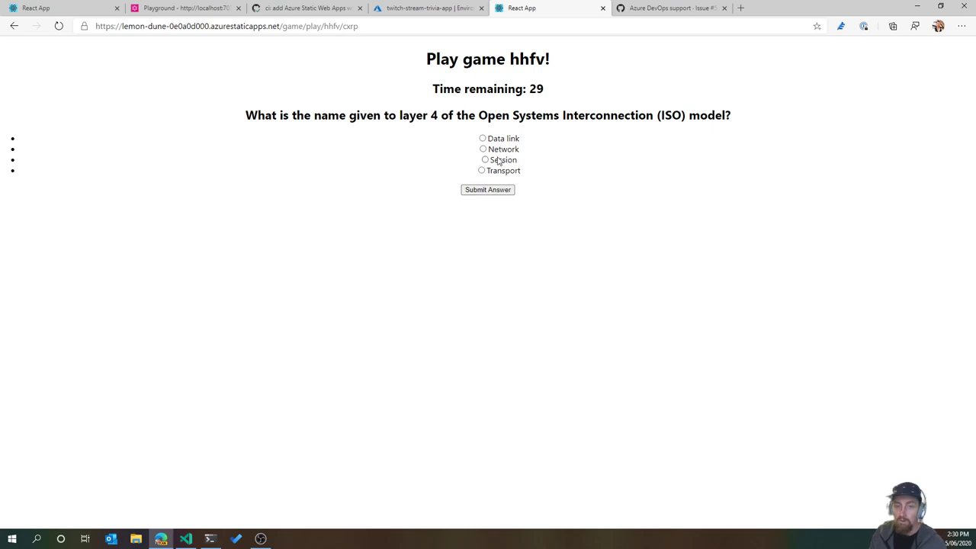
{"action": "left_click", "coordinate": [497, 162]}
{"action": "left_click", "coordinate": [488, 190]}
Continue answering the trivia questions, submitting Apple for Golden Master and Prodigy for America Online's origin.
{"action": "left_click", "coordinate": [494, 162]}
{"action": "left_click", "coordinate": [488, 190]}
{"action": "left_click", "coordinate": [491, 151]}
{"action": "left_click", "coordinate": [488, 138]}
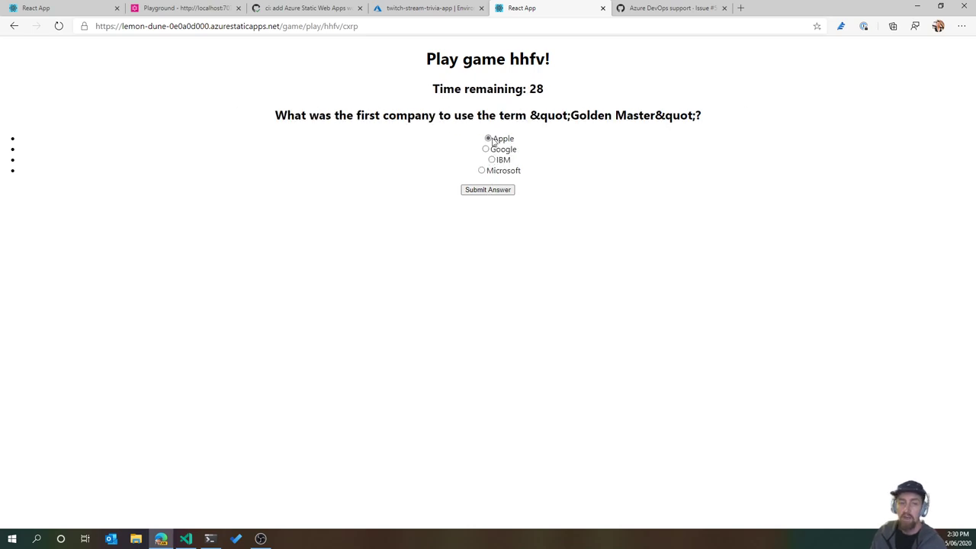
{"action": "left_click", "coordinate": [488, 191]}
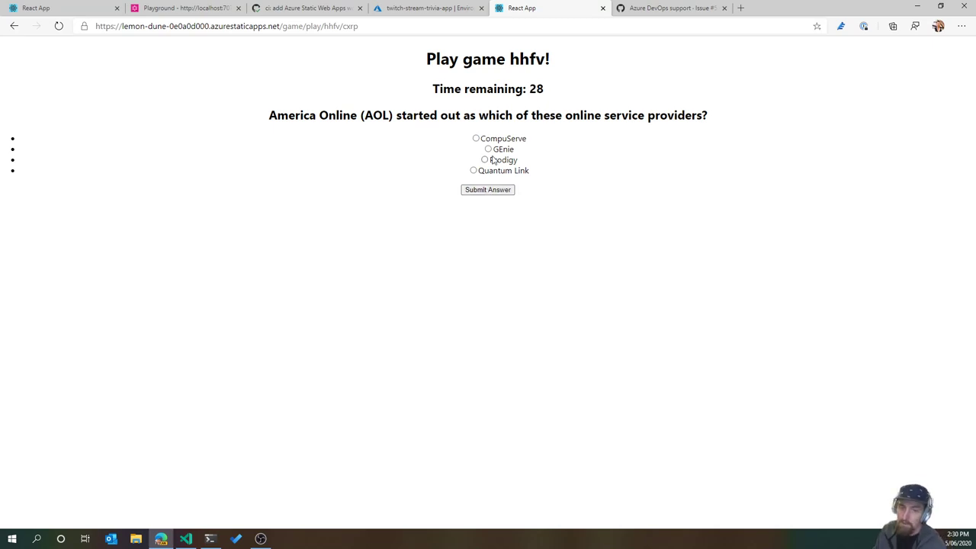
{"action": "left_click", "coordinate": [491, 160]}
{"action": "left_click", "coordinate": [485, 190]}
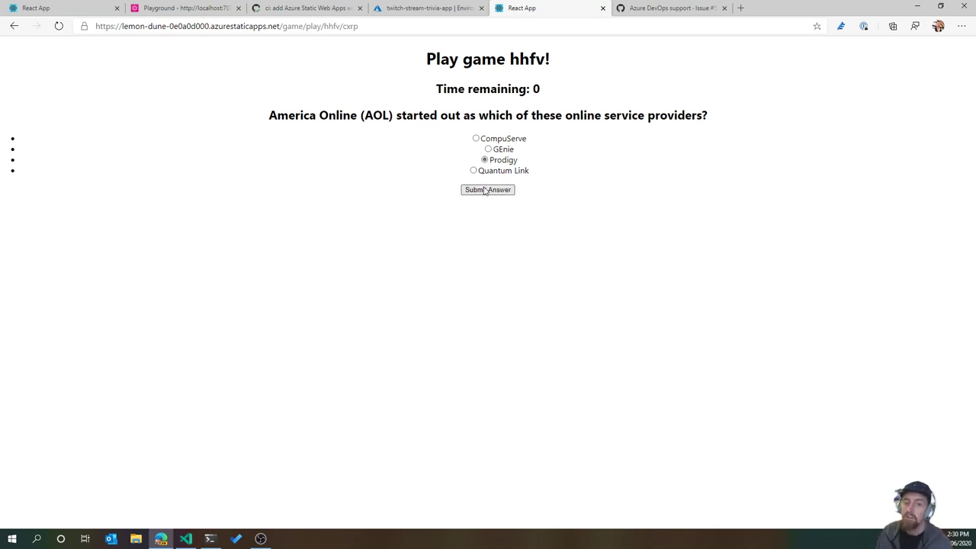
Submit TRS-80 as the oldest computer, Heartbleed as the OpenSSL bug and Marshall Islands for the .fm domain.
{"action": "left_click", "coordinate": [485, 160]}
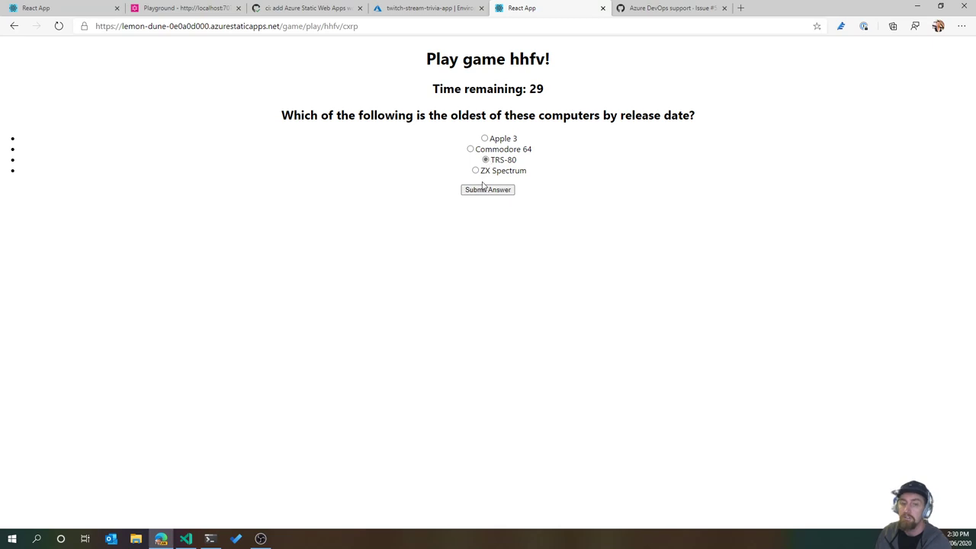
{"action": "left_click", "coordinate": [485, 190]}
{"action": "left_click", "coordinate": [478, 150]}
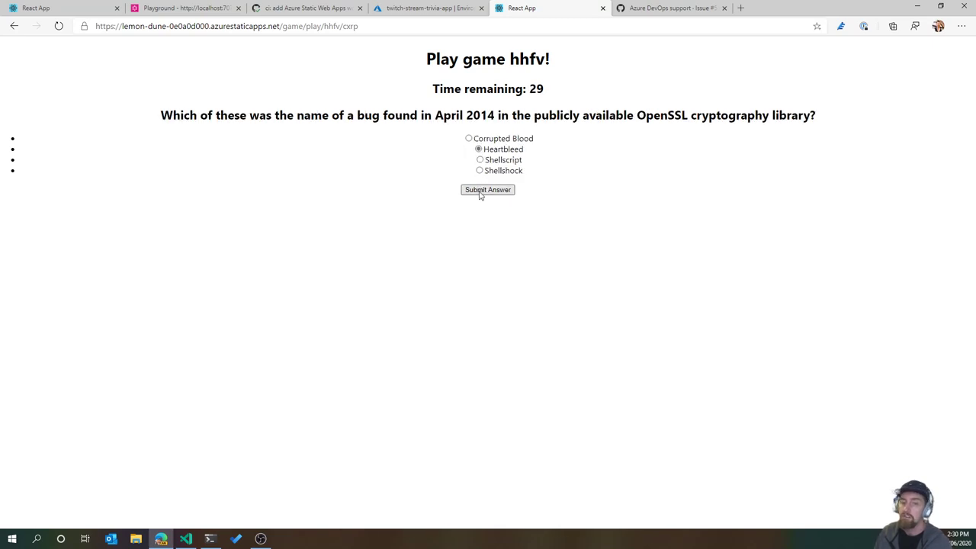
{"action": "left_click", "coordinate": [487, 189]}
{"action": "left_click", "coordinate": [469, 149]}
{"action": "left_click", "coordinate": [483, 192]}
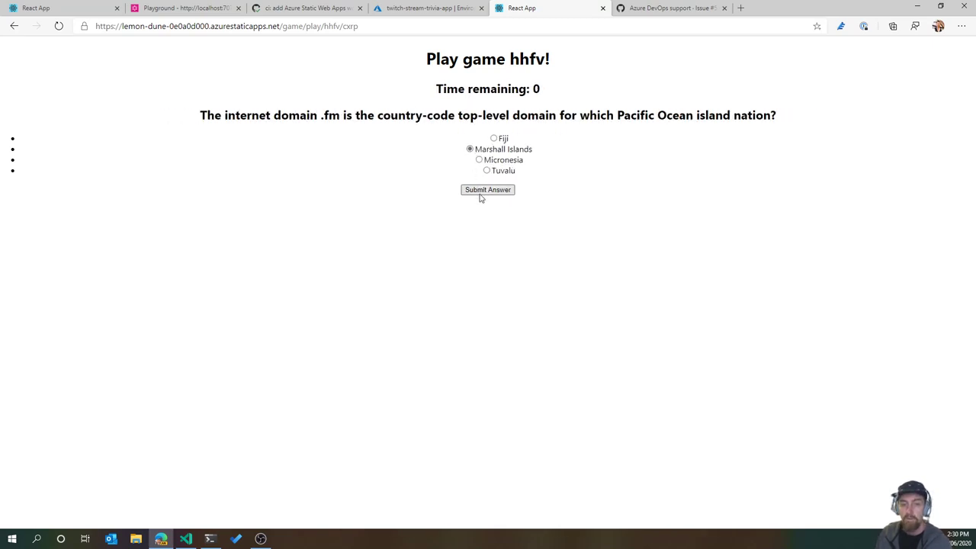
Submit Shellshock as the 2014 Bash vulnerability and review the game's answer results.
{"action": "left_click", "coordinate": [489, 151]}
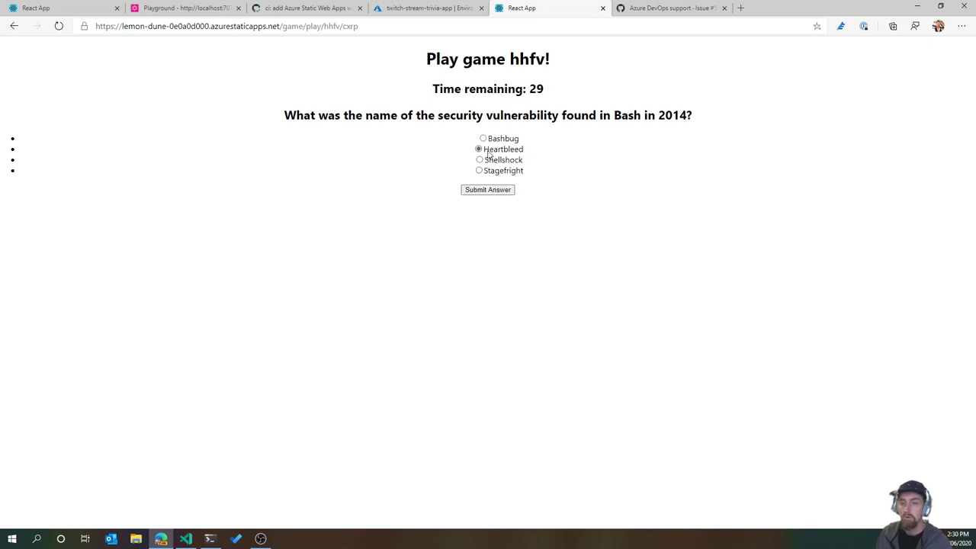
{"action": "left_click", "coordinate": [502, 162]}
{"action": "left_click", "coordinate": [488, 189]}
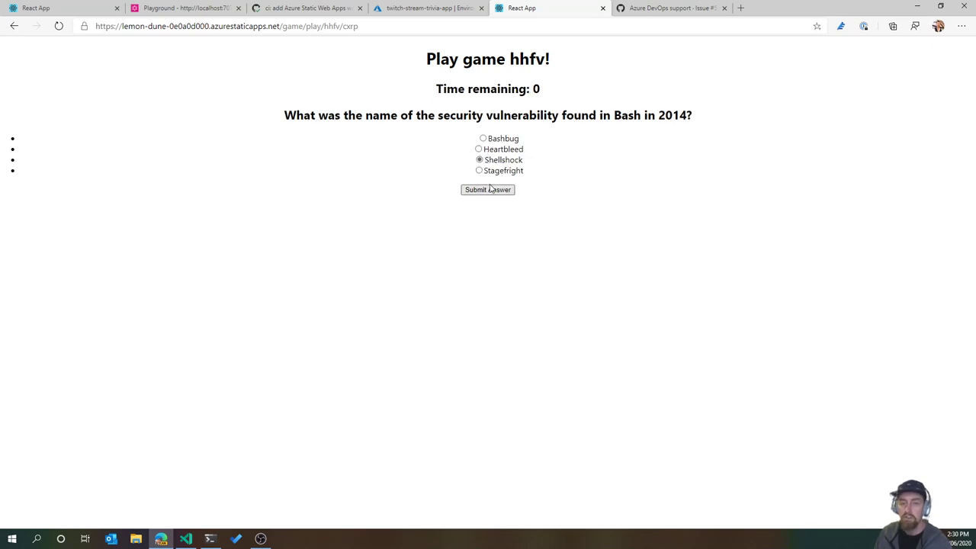
{"action": "scroll", "coordinate": [387, 253], "scroll_direction": "down", "scroll_amount": 5}
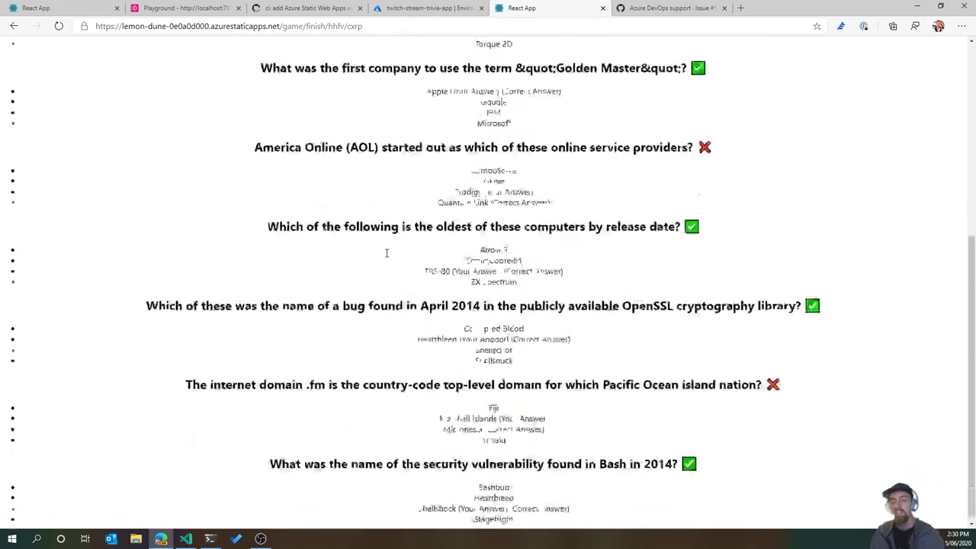